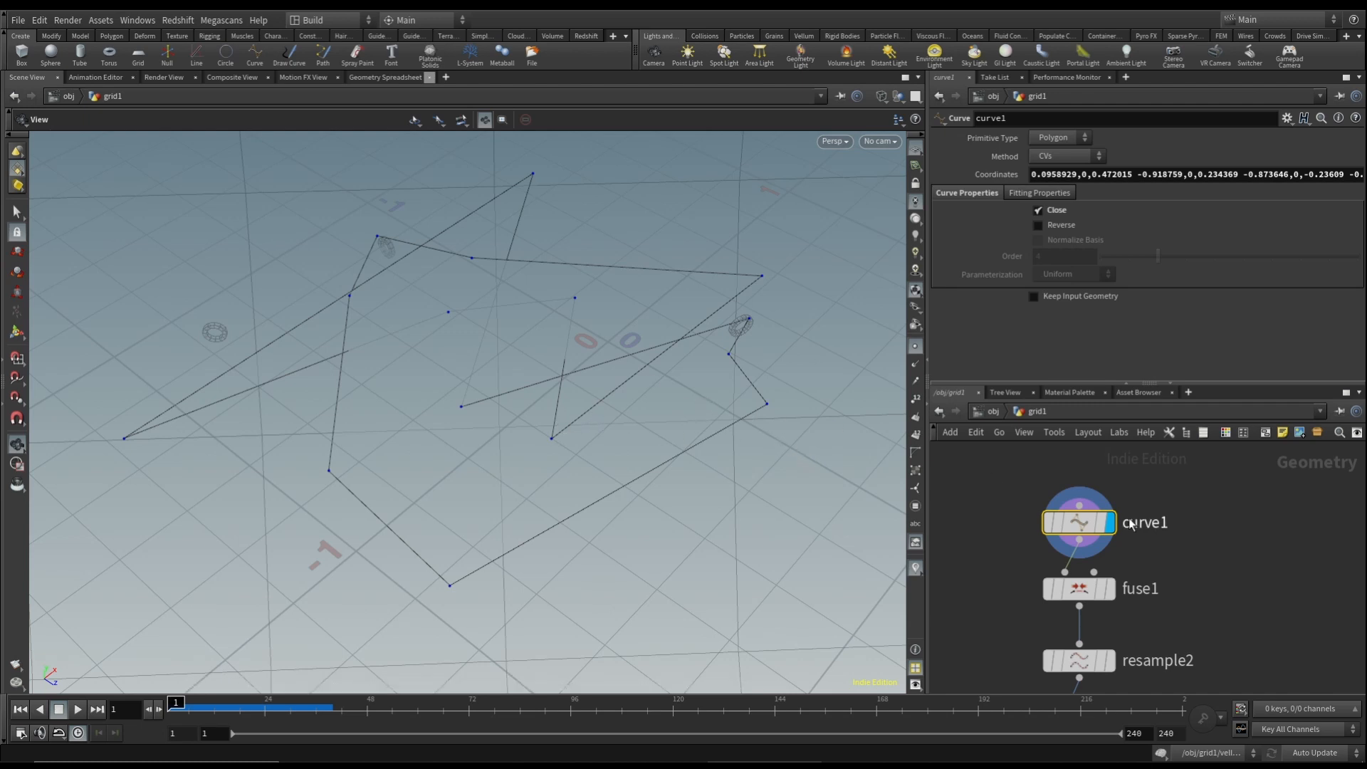
Display the outputs of fuse1 and resample2 in turn, and examine resample2's settings and resampled curve
mouse_move(1084, 525)
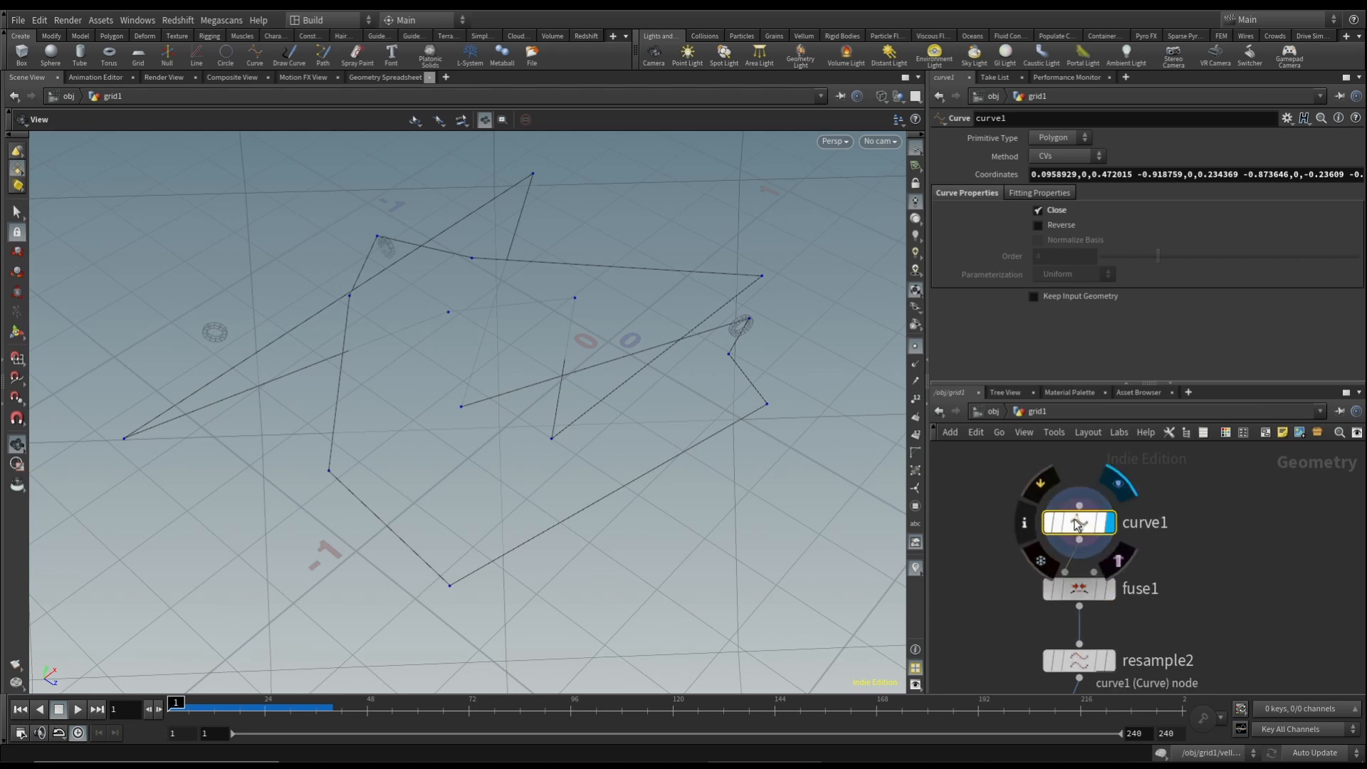
mouse_move(1116, 586)
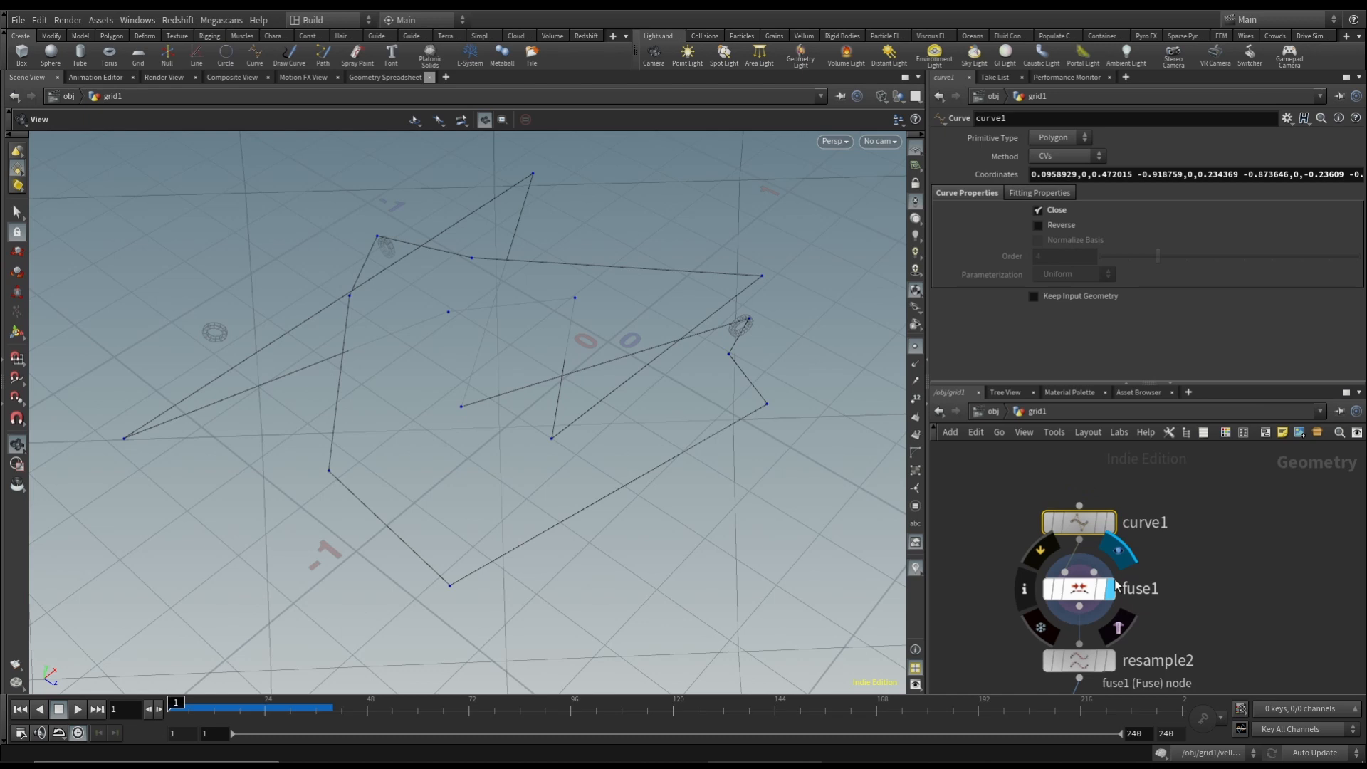
middle_click_drag(1167, 622, 1169, 576)
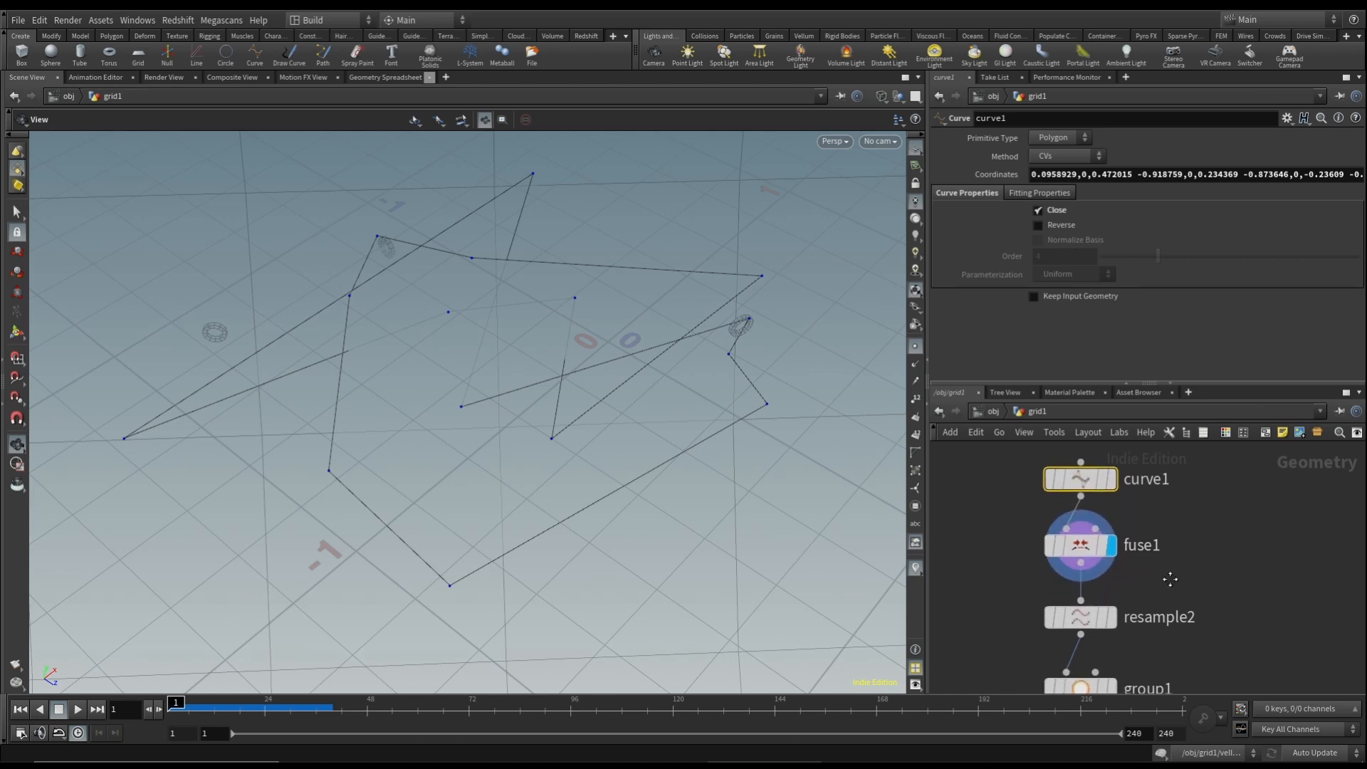
left_click(1115, 625)
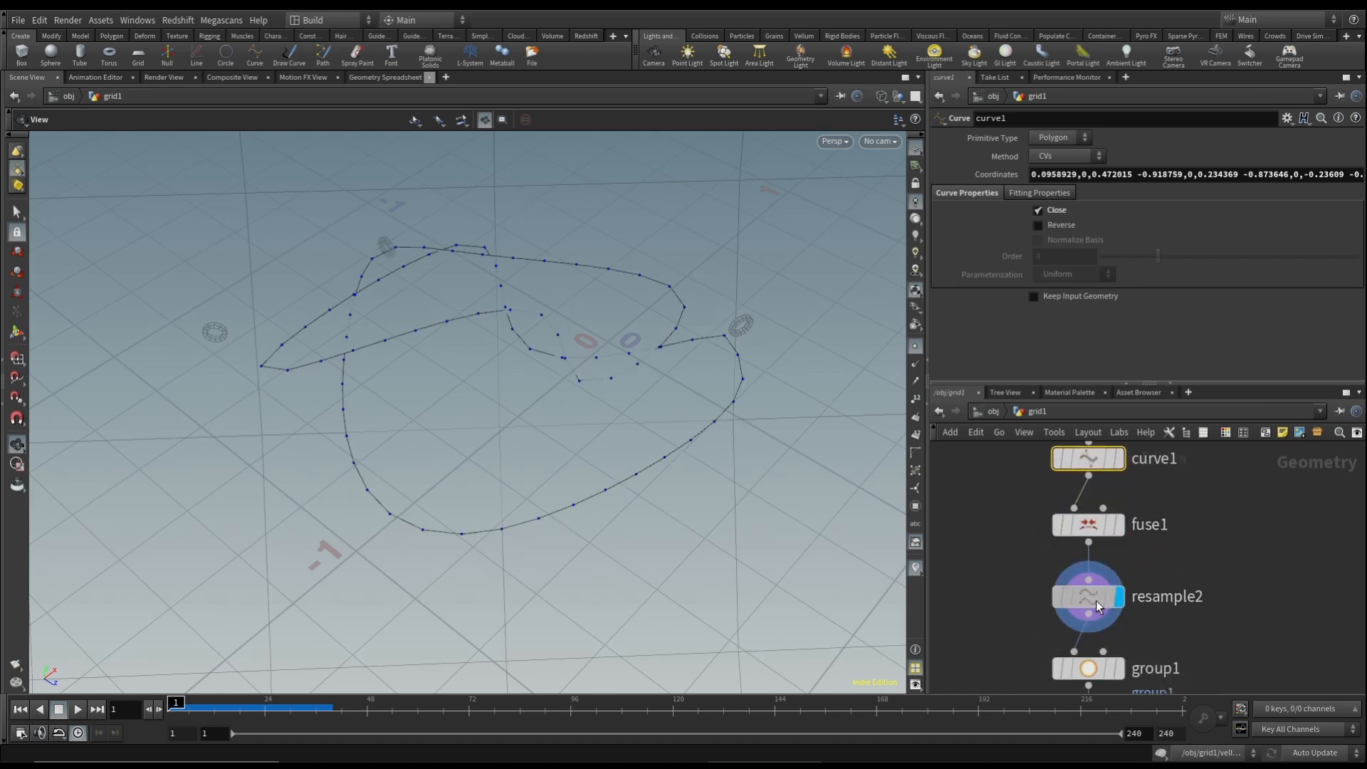
left_click(1096, 605)
left_click_drag(549, 626, 708, 387)
scroll(1238, 567, "down", 3)
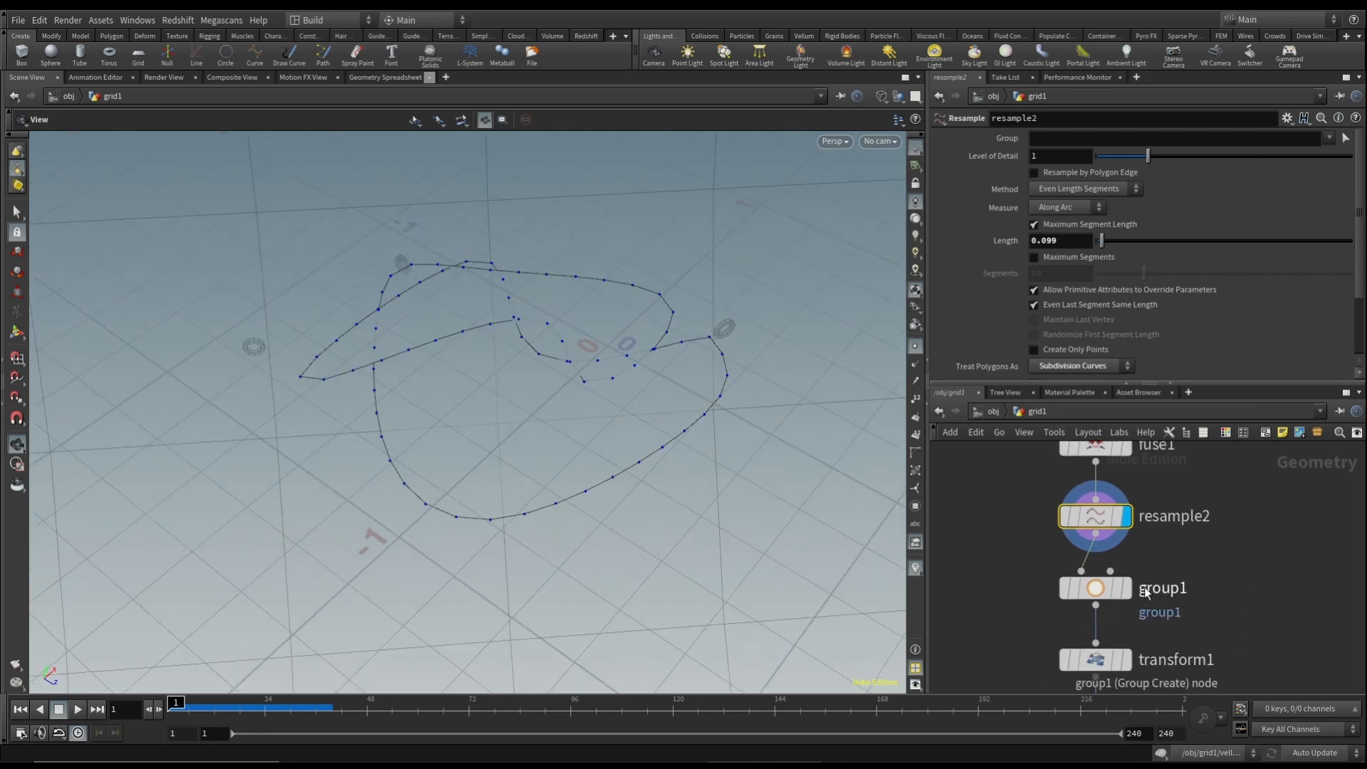
Display group1's output and examine the grouped points along the knot curve from several angles
left_click(1128, 587)
scroll(654, 356, "up", 3)
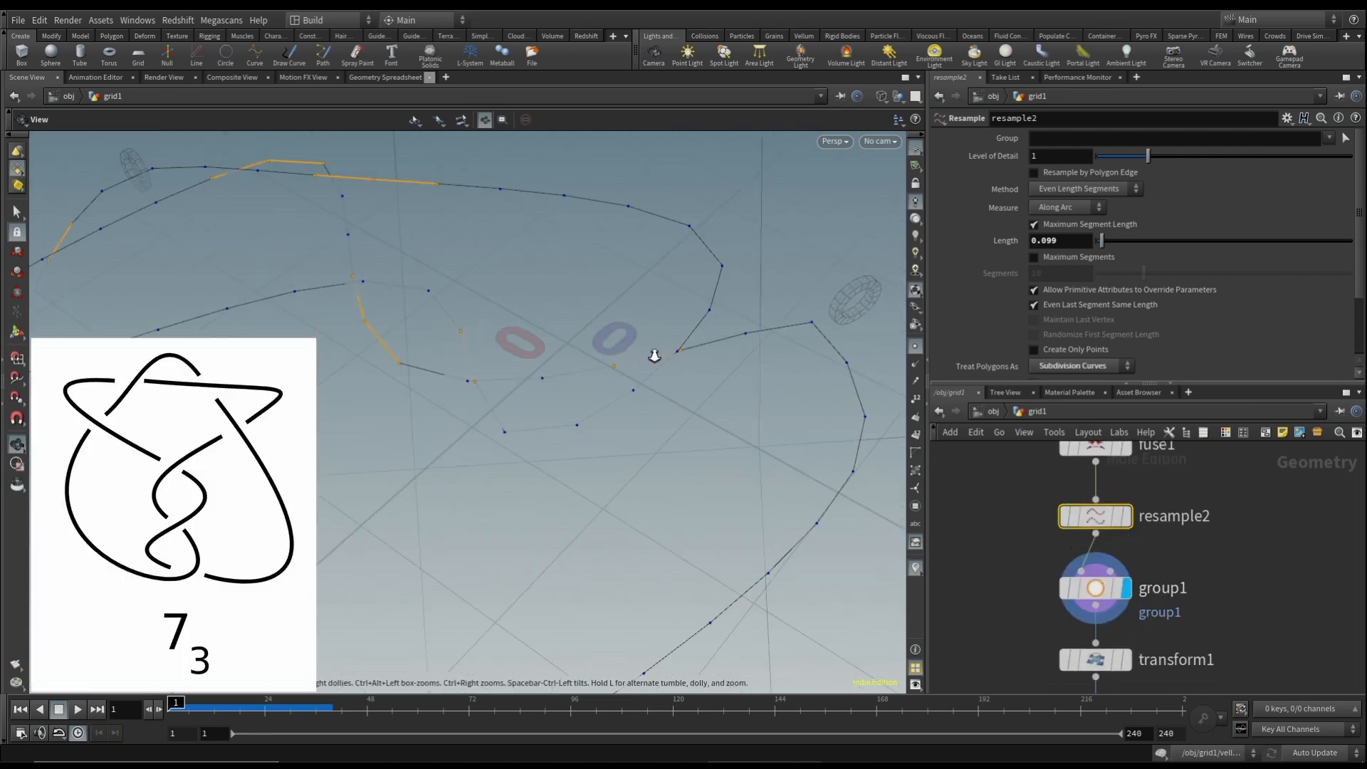
scroll(654, 356, "down", 2)
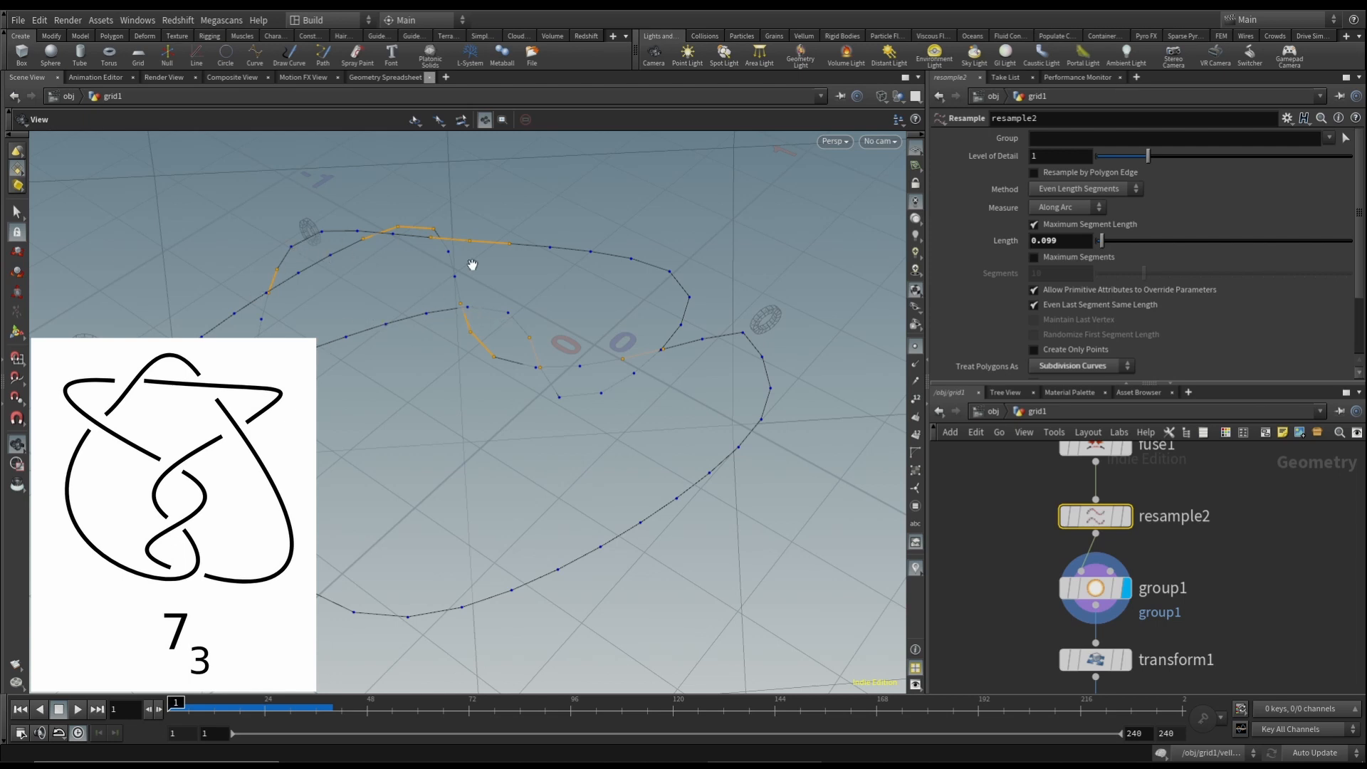
left_click_drag(477, 378, 609, 347)
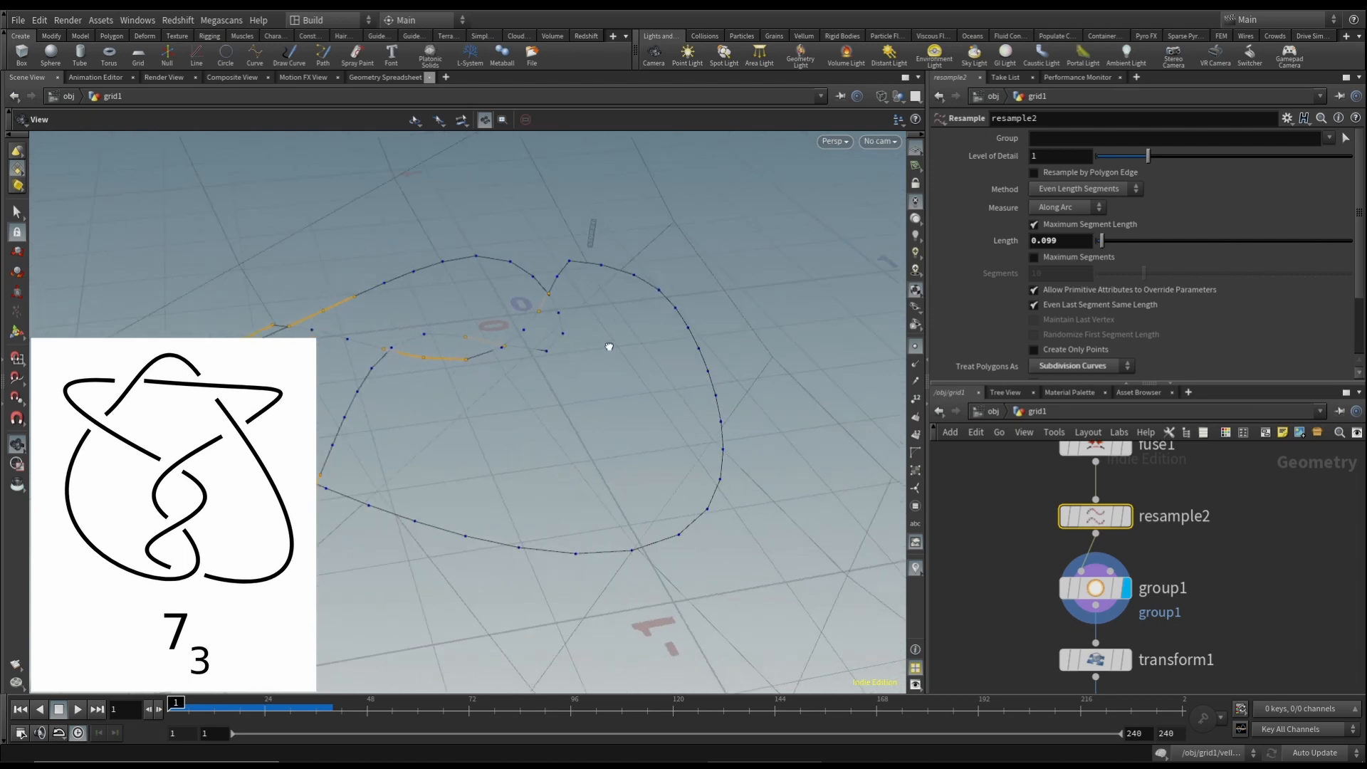
Display transform1's output and inspect its settings for raising the grouped crossing points
left_click(1125, 660)
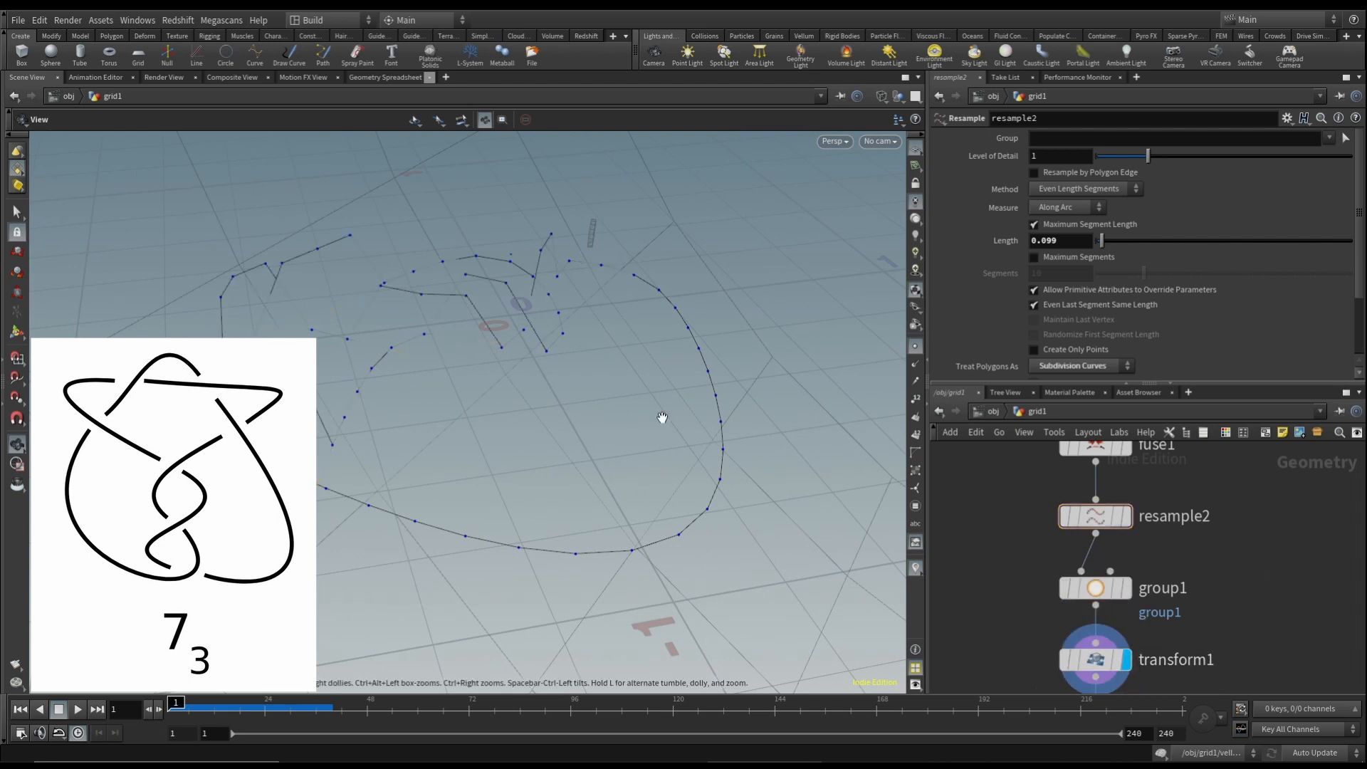
left_click_drag(481, 374, 616, 320)
middle_click_drag(1155, 635, 1155, 548)
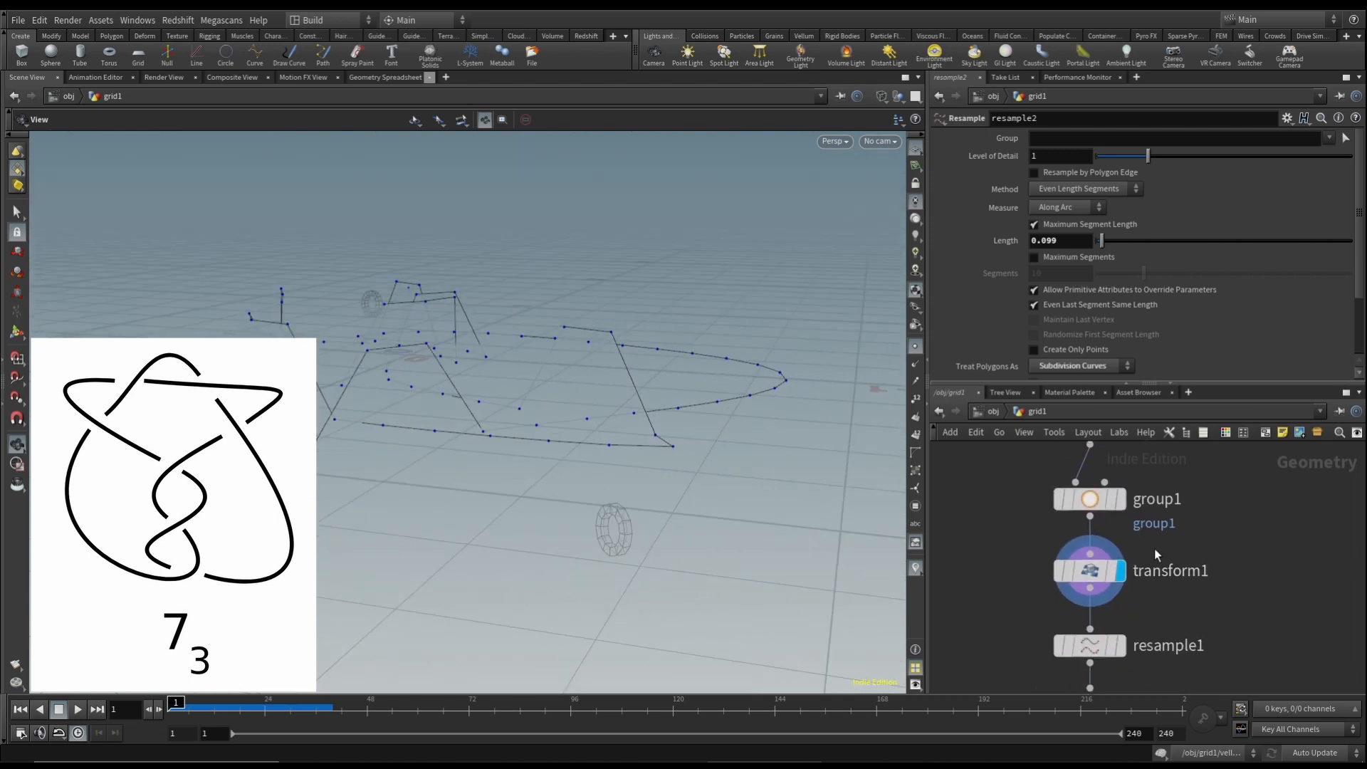
left_click(1099, 580)
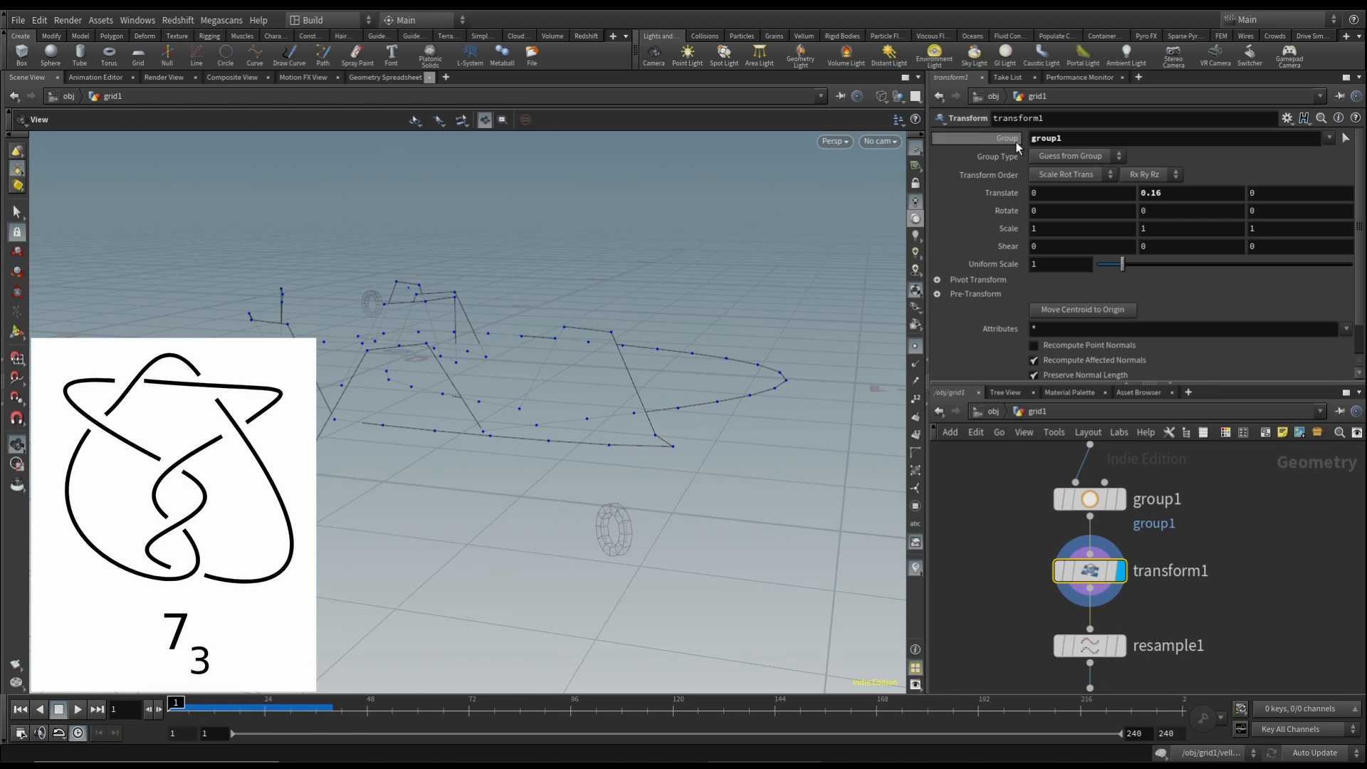
Display resample1's smoothed knot curve and review its segment length and polygon treatment settings
middle_click_drag(1214, 639, 1219, 600)
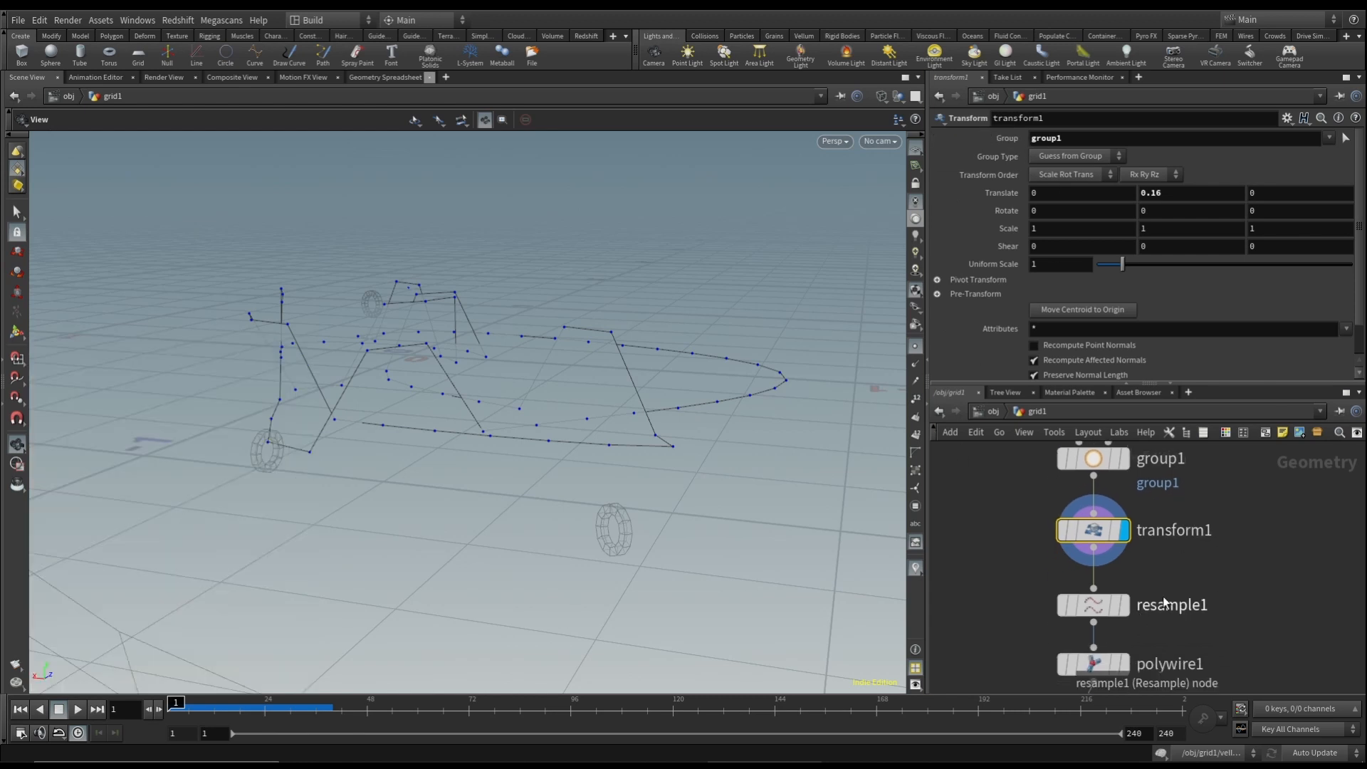
left_click(1125, 607)
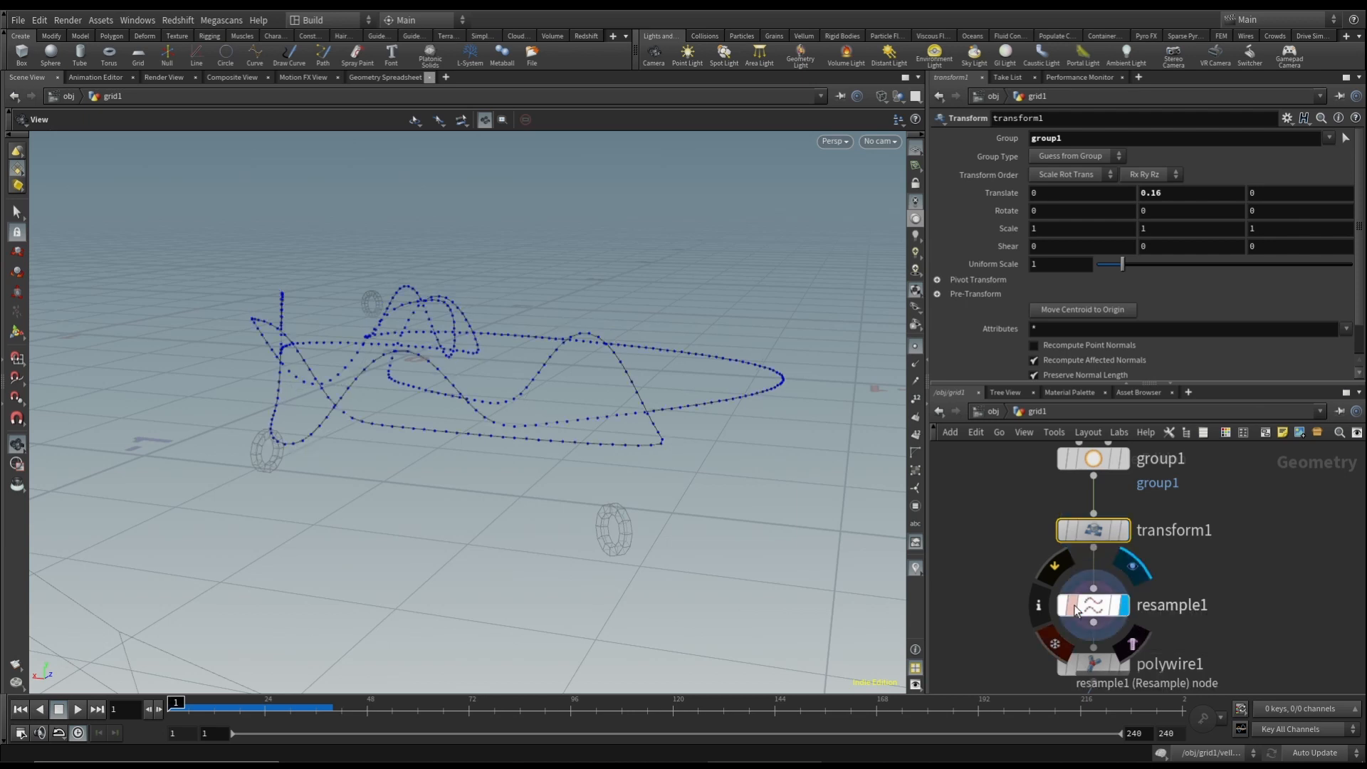
left_click(1091, 610)
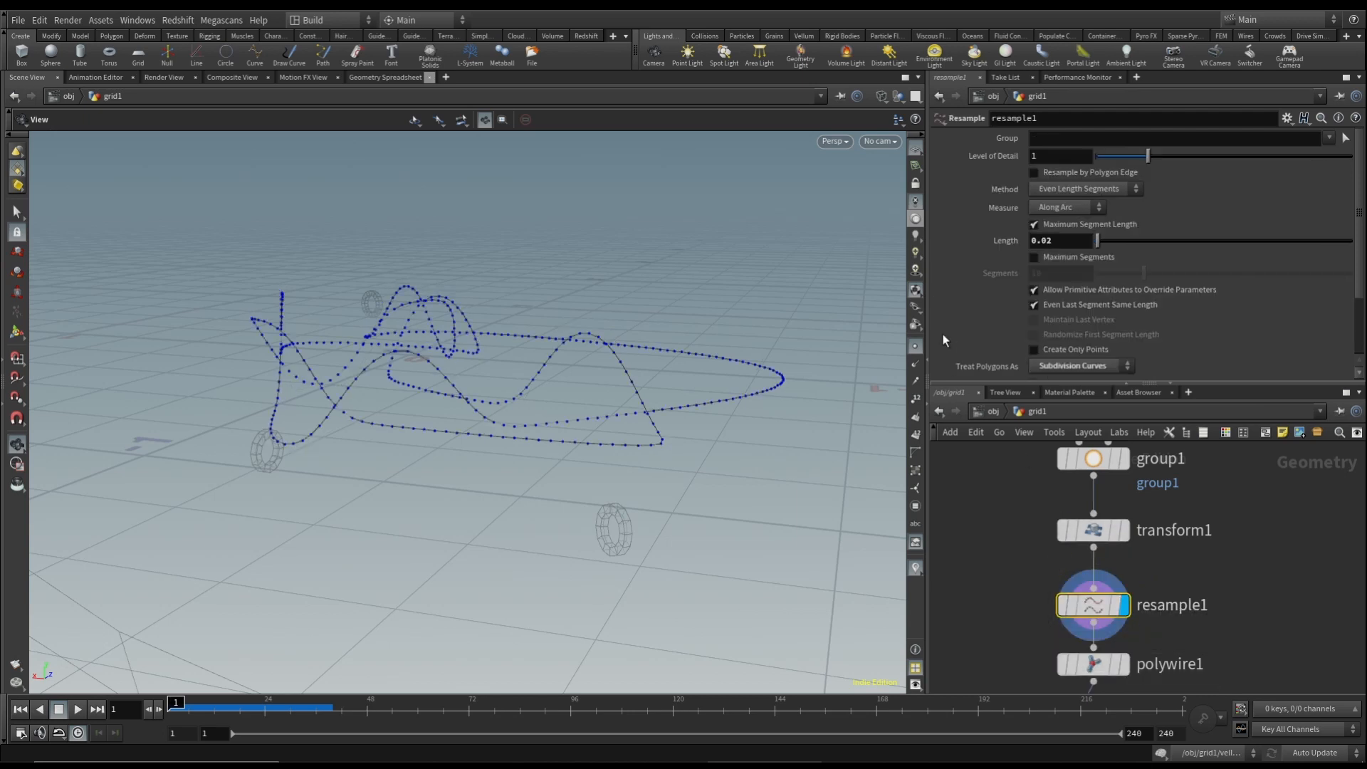
scroll(996, 333, "down", 2)
scroll(1060, 336, "up", 2)
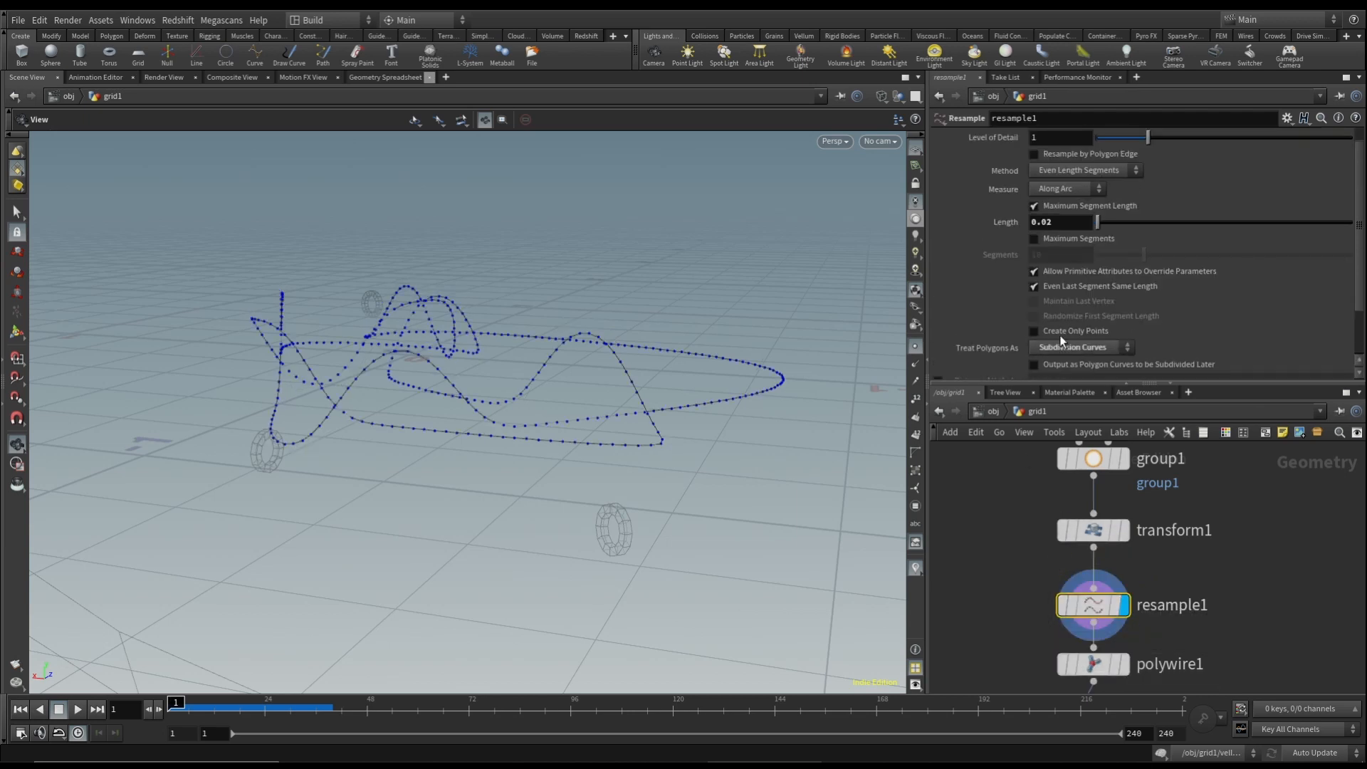
left_click_drag(669, 465, 712, 455)
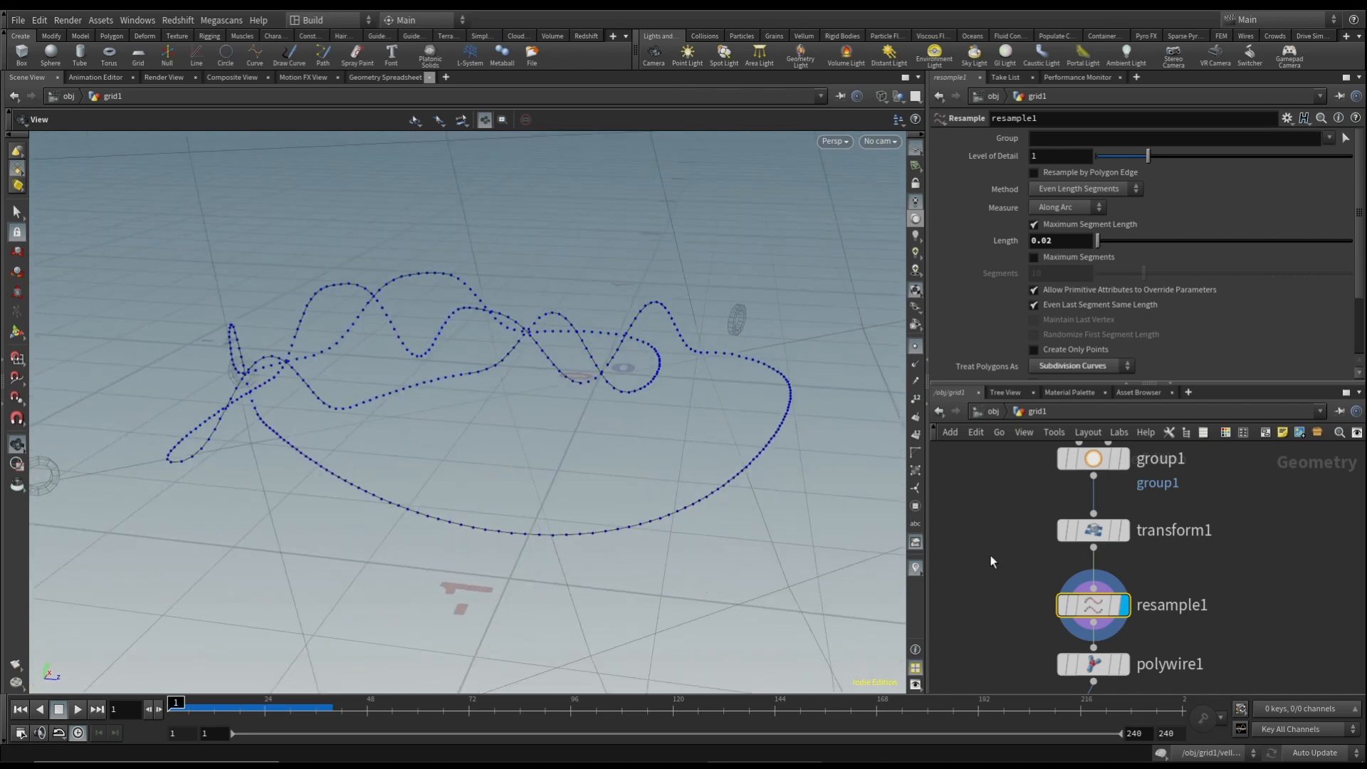
Display polywire1's tube mesh and examine its wire settings and the clearance where the strands cross
middle_click_drag(1221, 631, 1232, 571)
mouse_move(1137, 618)
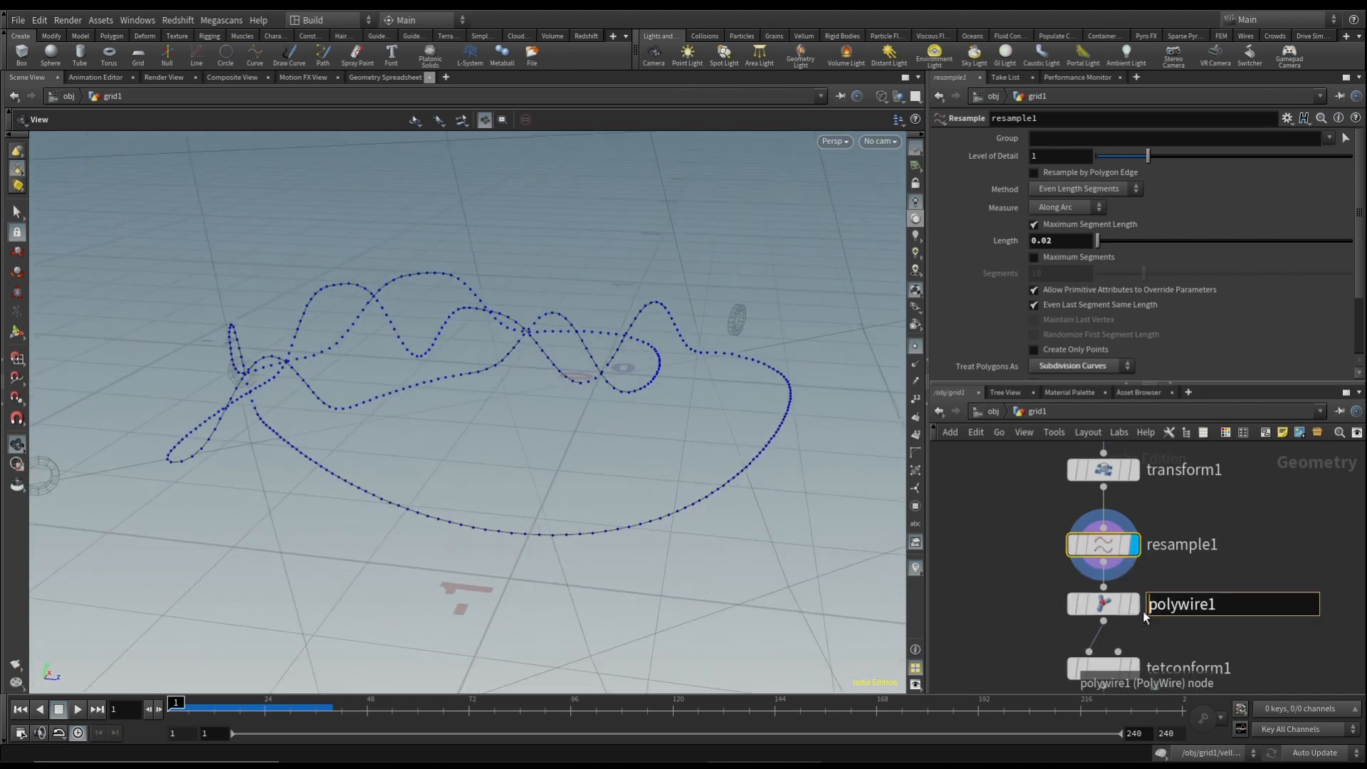
left_click(1135, 603)
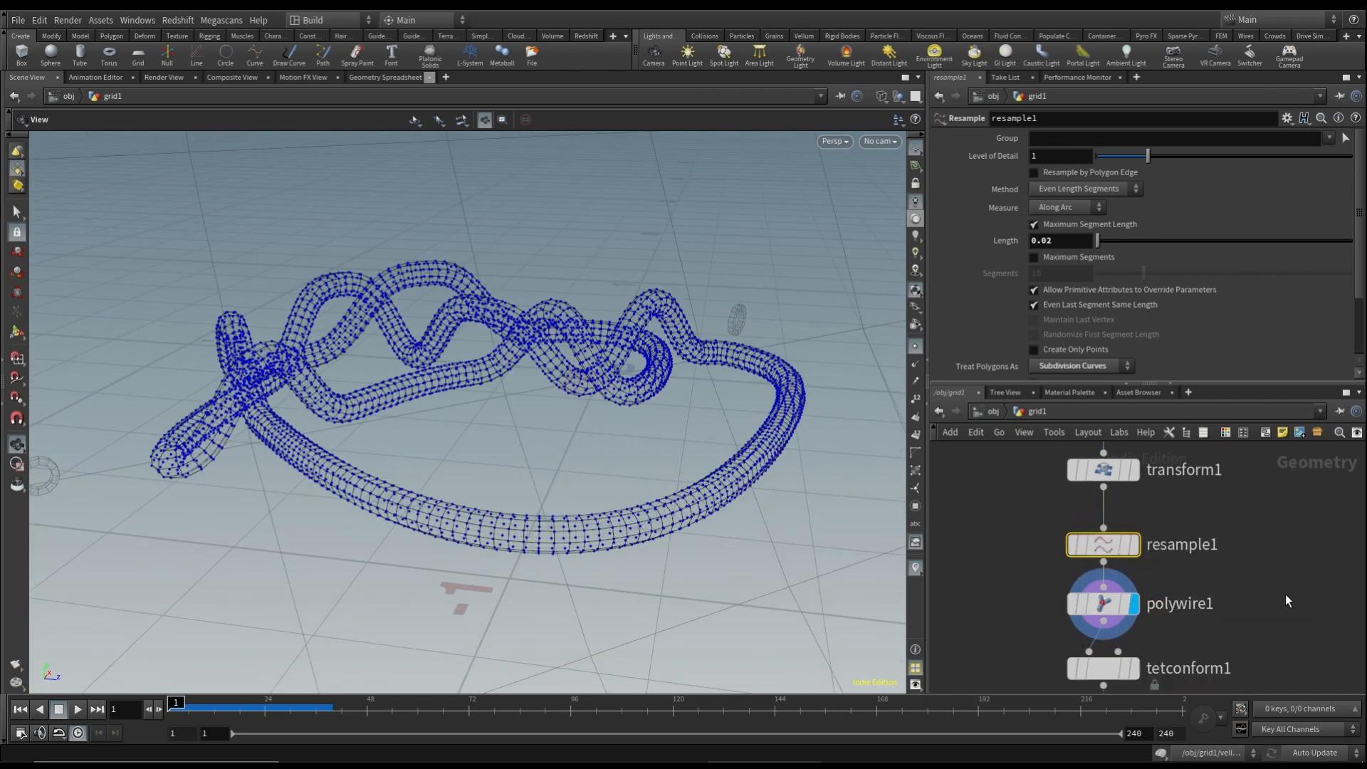
left_click(1108, 600)
left_click_drag(619, 418, 448, 437)
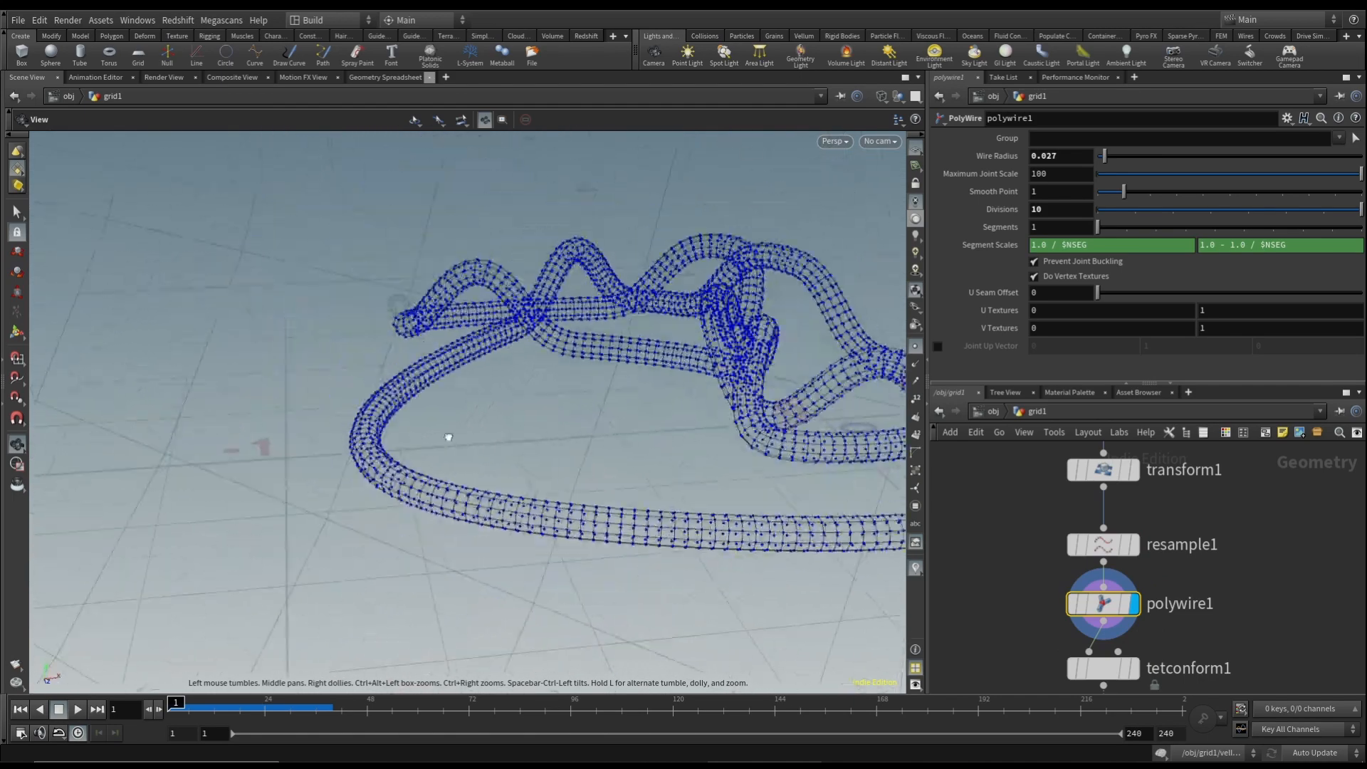
left_click_drag(223, 415, 708, 445)
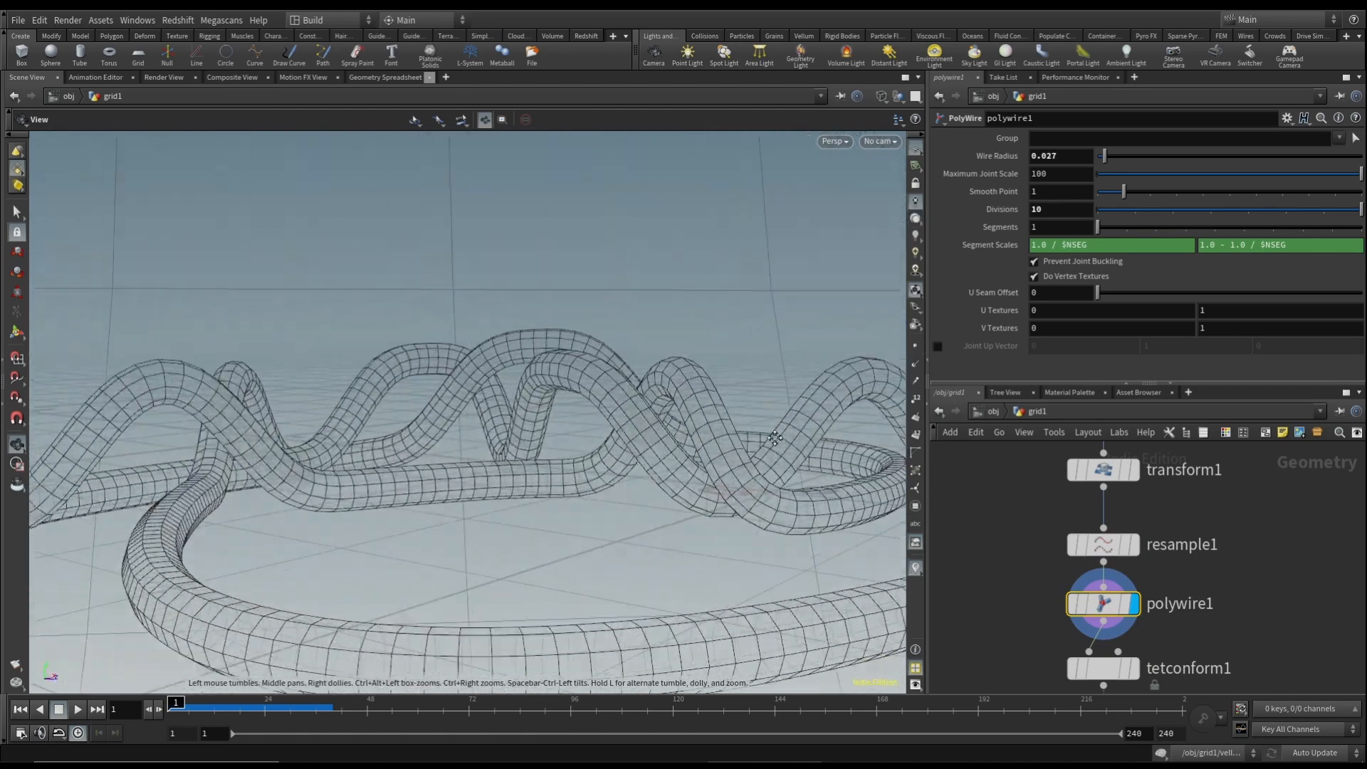
middle_click_drag(759, 459, 679, 454)
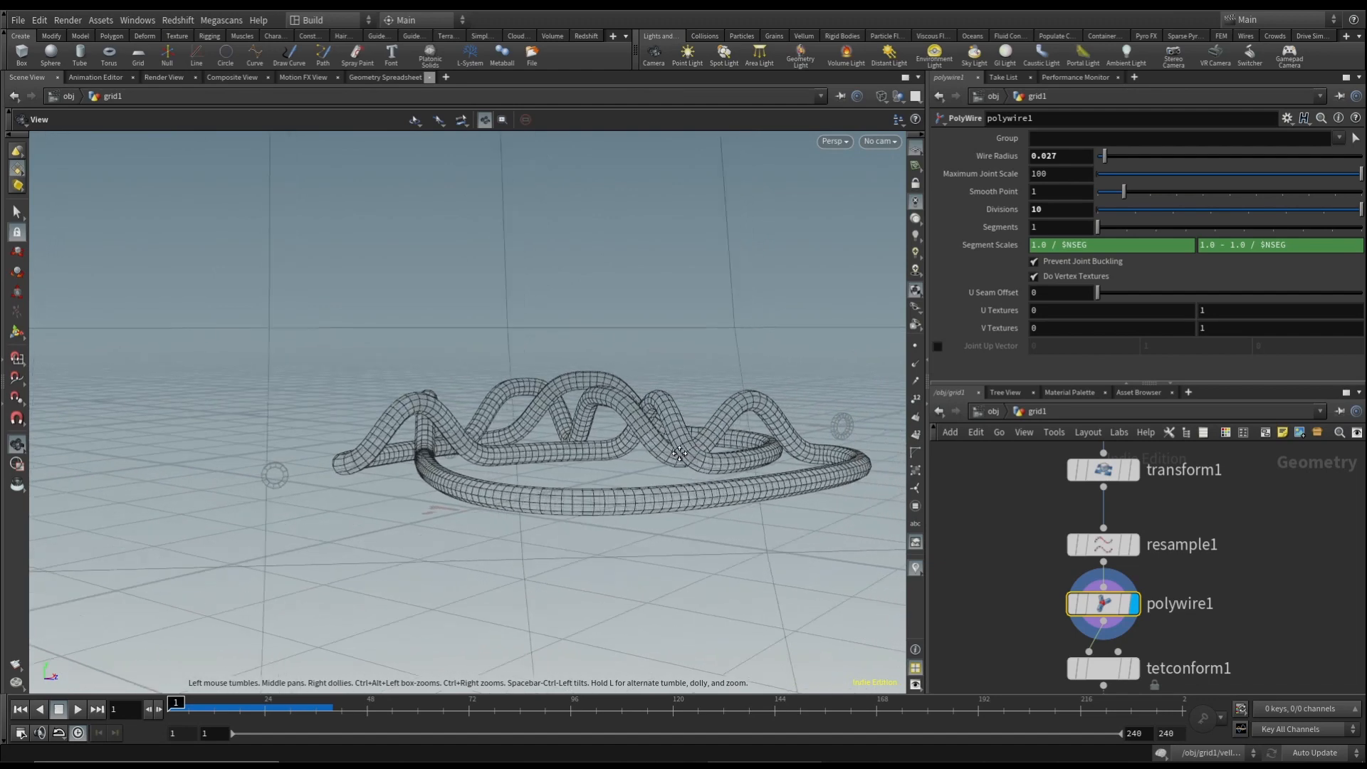
left_click_drag(622, 459, 579, 406)
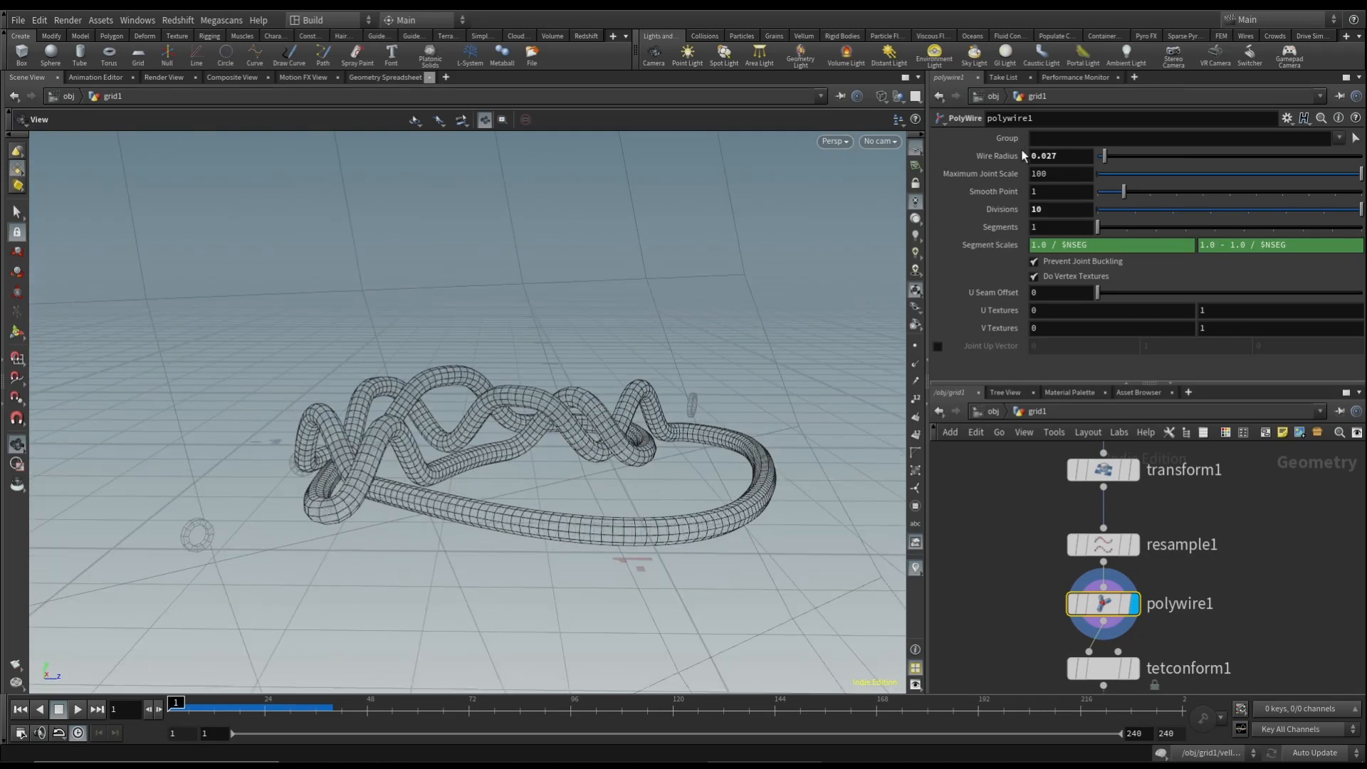
Delete the stash1 node between tetconform1 and filecache1, leaving the two nodes connected directly
scroll(1176, 567, "down", 5)
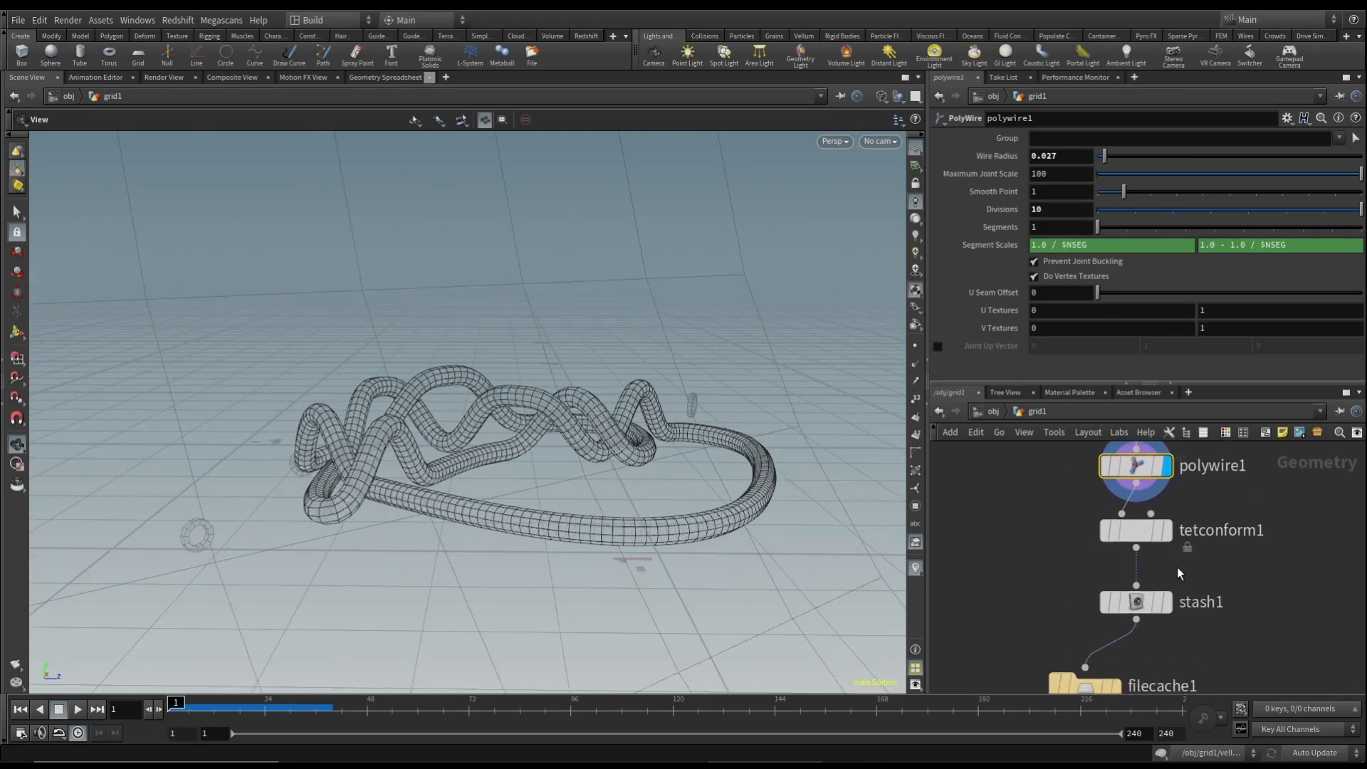
left_click_drag(1132, 603, 1257, 591)
left_click_drag(1181, 635, 1300, 558)
key("Delete")
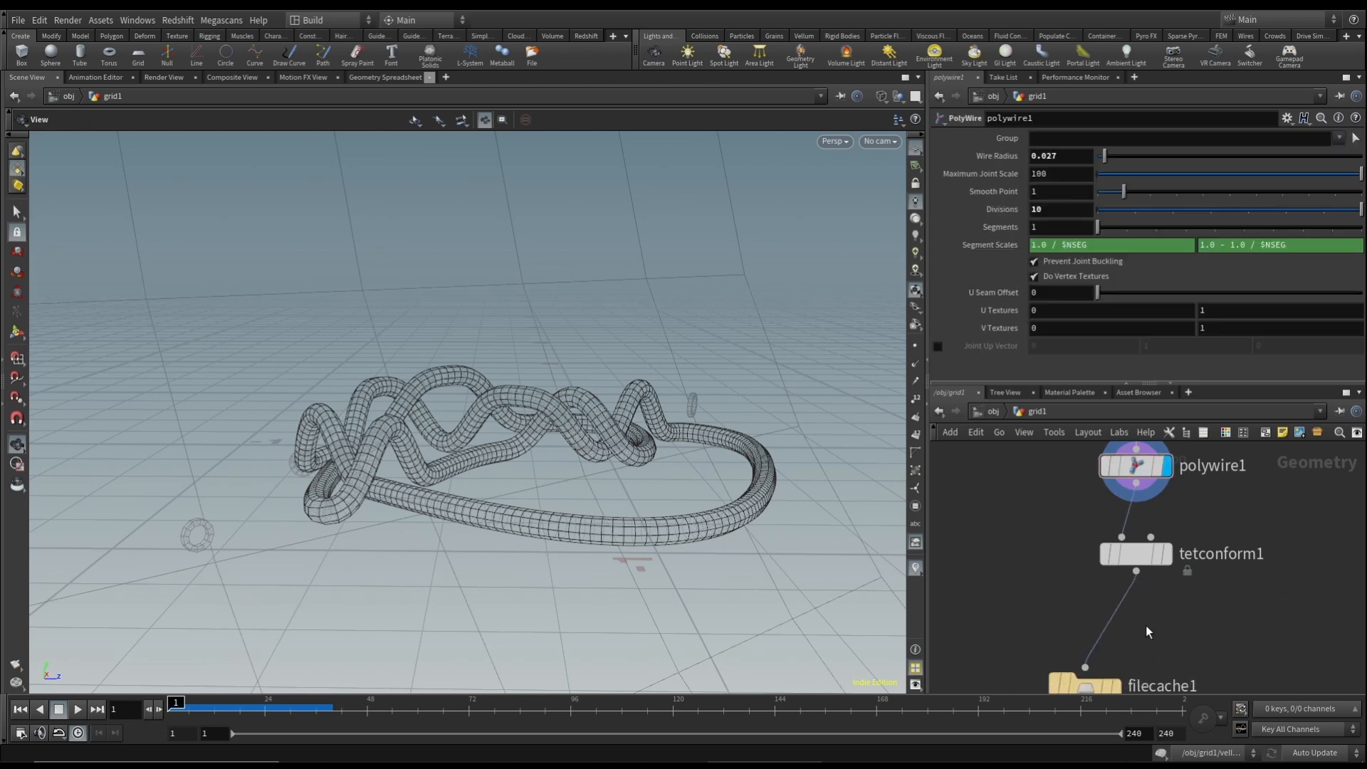
Show the FEM shelf tools while reviewing the polywire mesh and the tetconform1 part of the network
middle_click_drag(1196, 668, 1224, 560)
scroll(1258, 673, "down", 3)
middle_click_drag(1258, 672, 1204, 687)
scroll(1204, 608, "up", 2)
left_click_drag(623, 456, 648, 432)
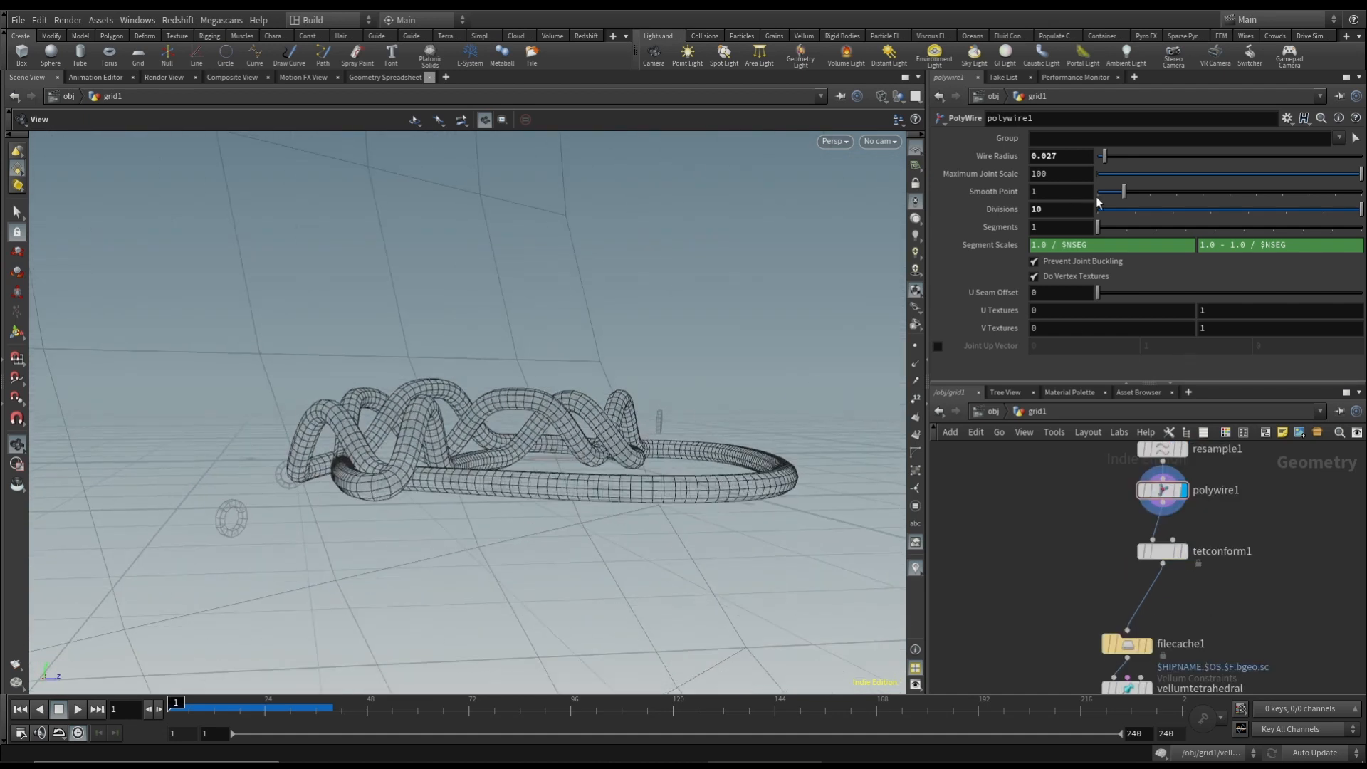
left_click(1220, 36)
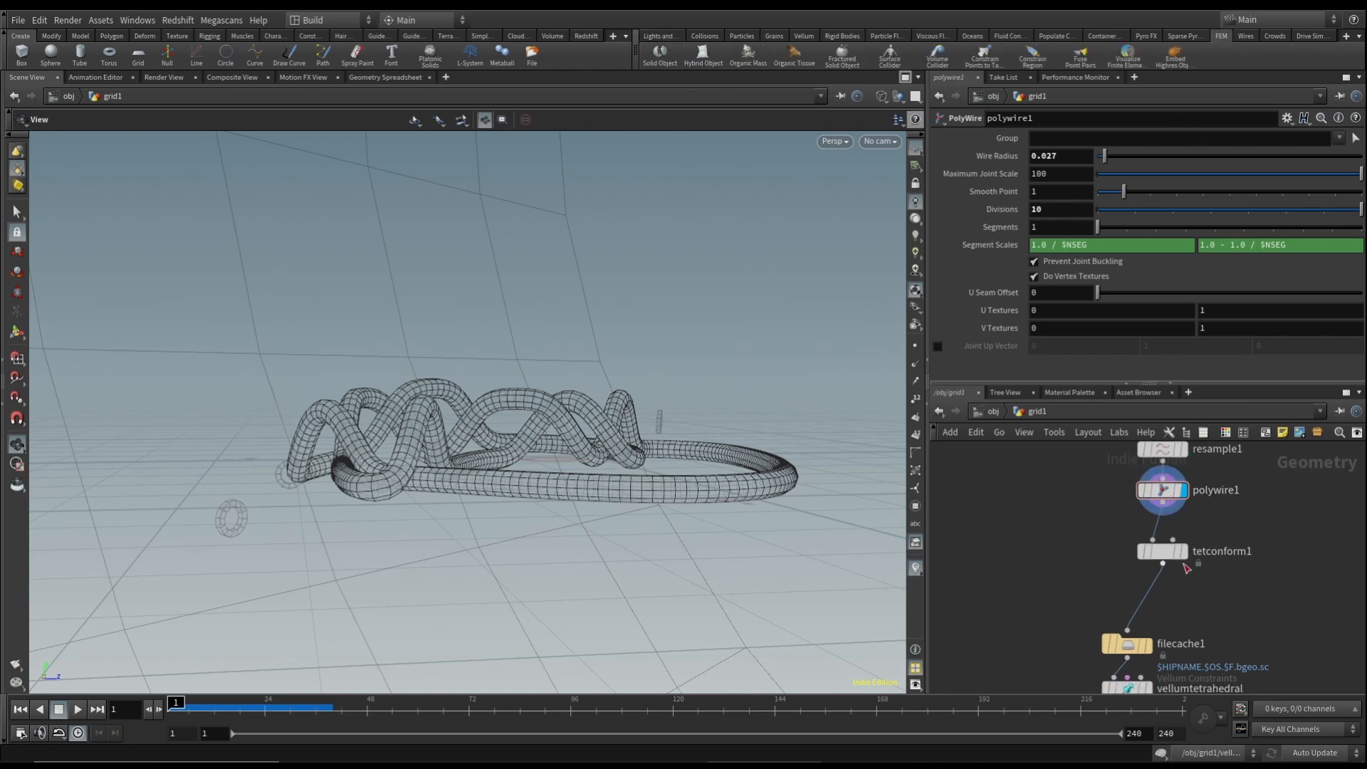
Display tetconform1's tetrahedral mesh and examine it from several sides, then display filecache1's output
mouse_move(1189, 561)
key("r")
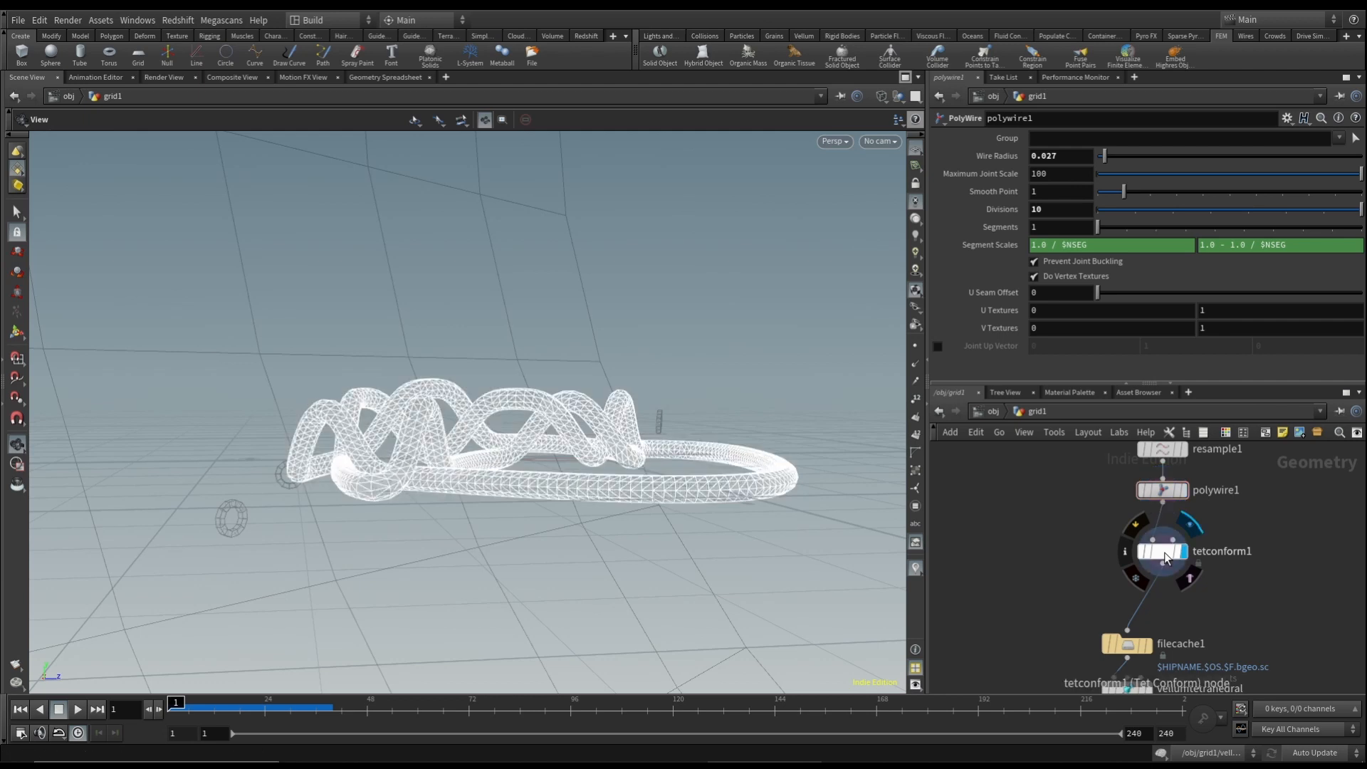
left_click_drag(634, 479, 529, 427)
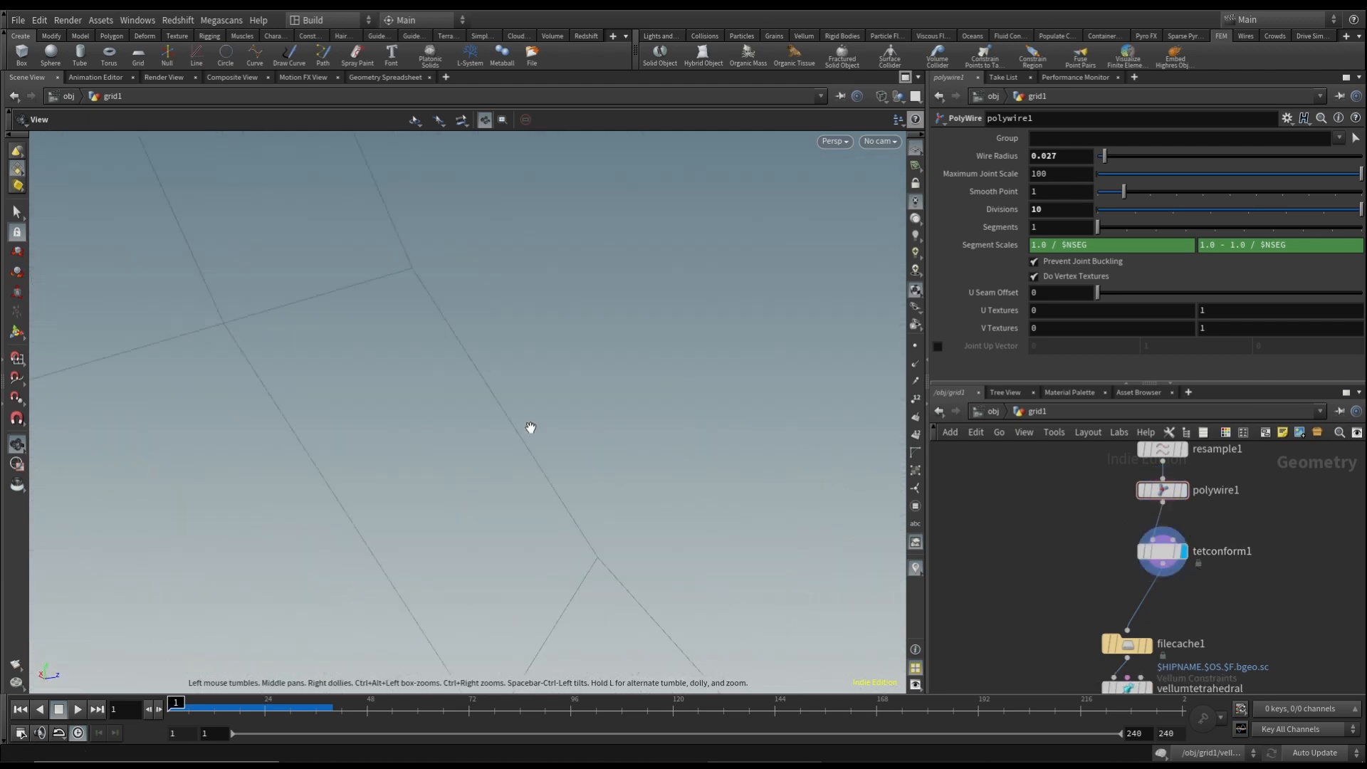
key("f")
left_click_drag(526, 411, 788, 418)
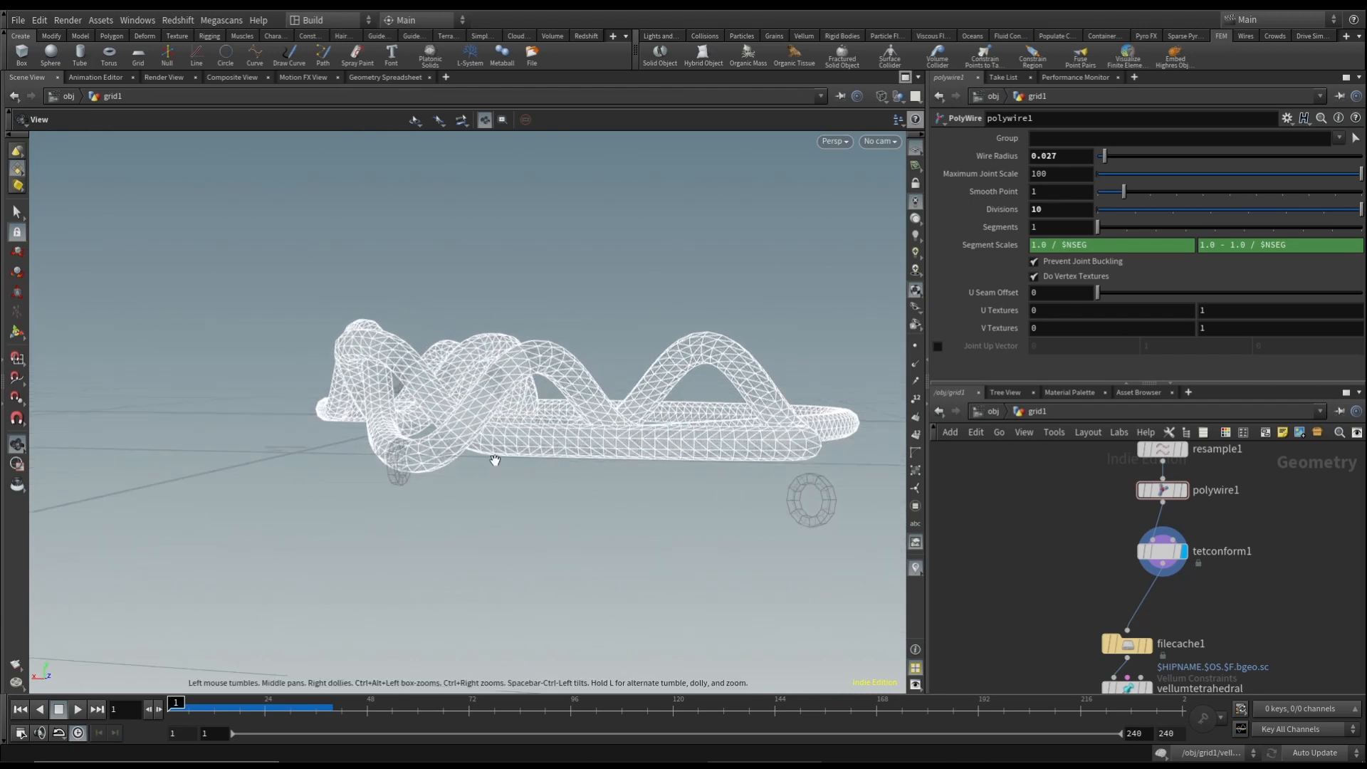
scroll(1210, 605, "down", 1)
left_click(1149, 603)
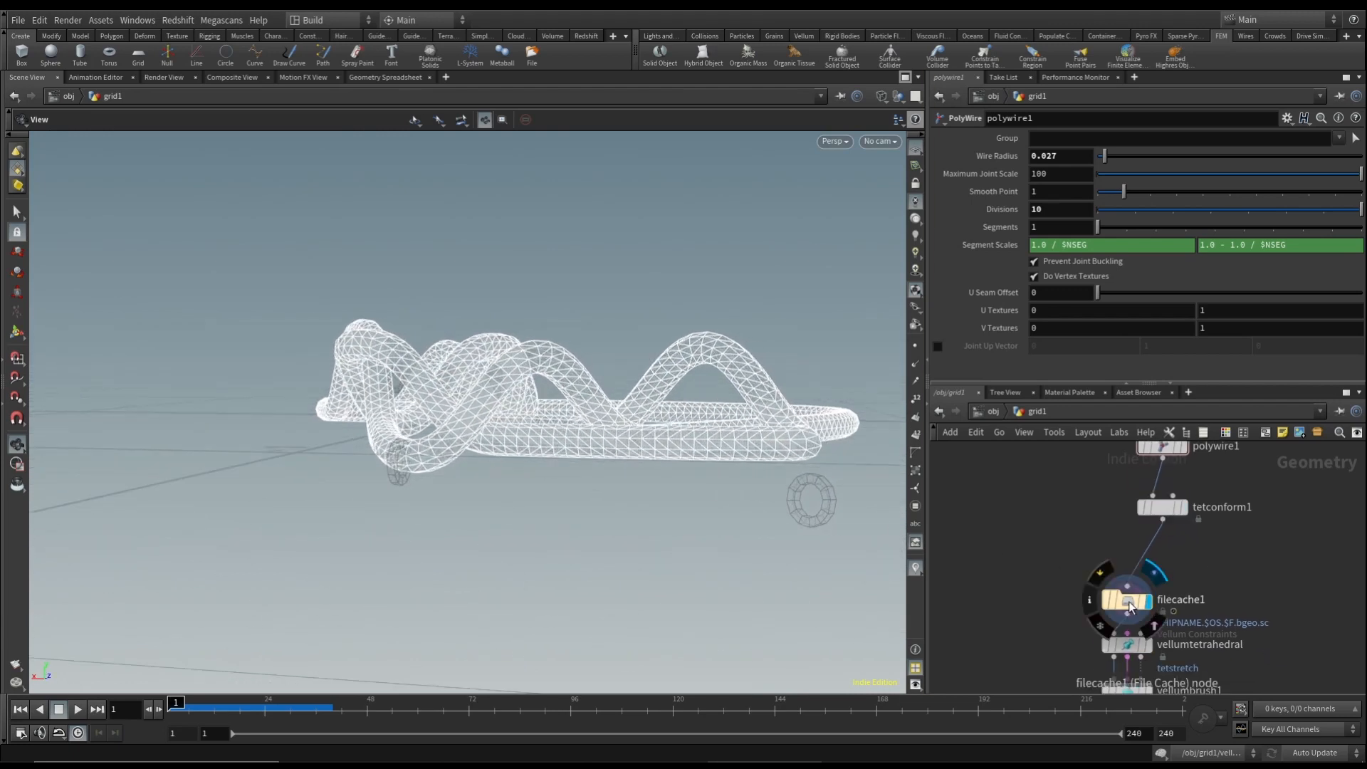
scroll(1121, 594, "down", 1)
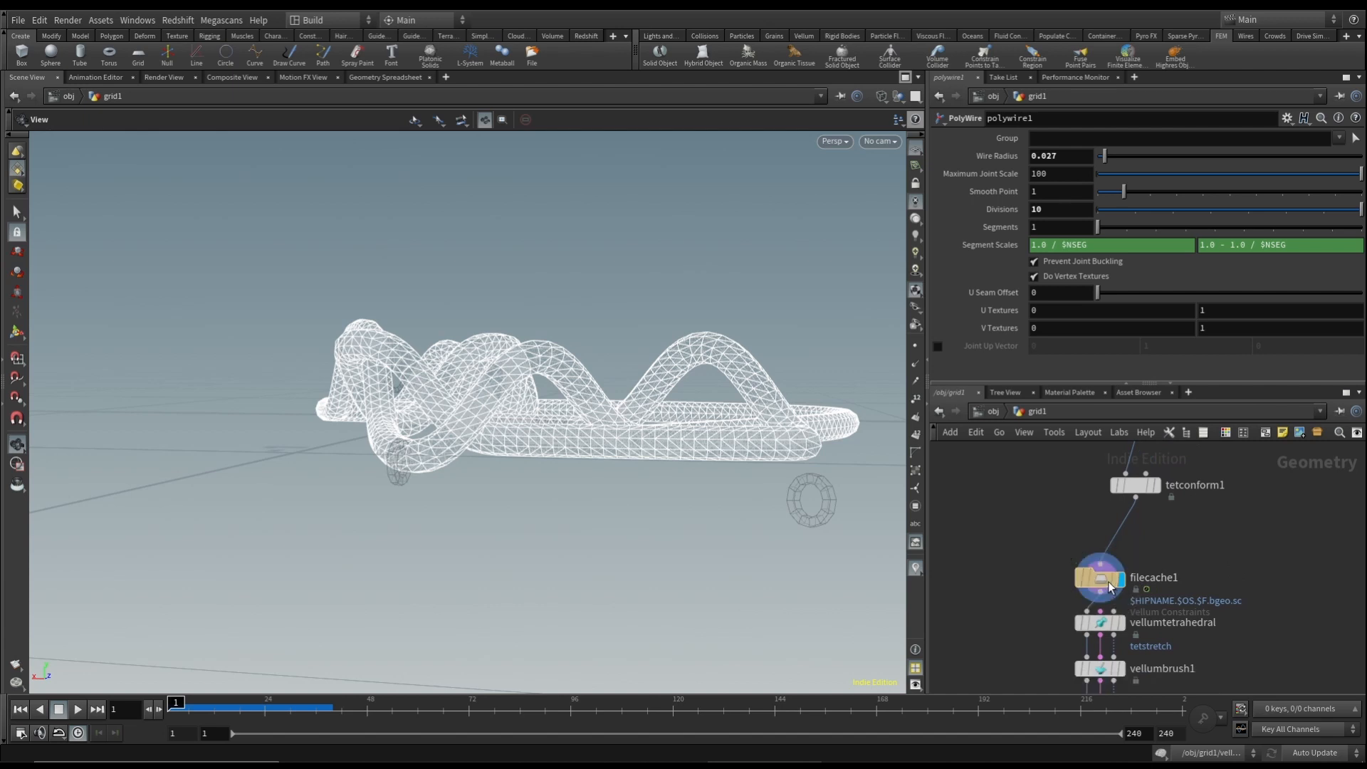
Display vellumtetrahedral's output and inspect its tetrahedral stretch constraint settings and geometry
scroll(1103, 569, "down", 3)
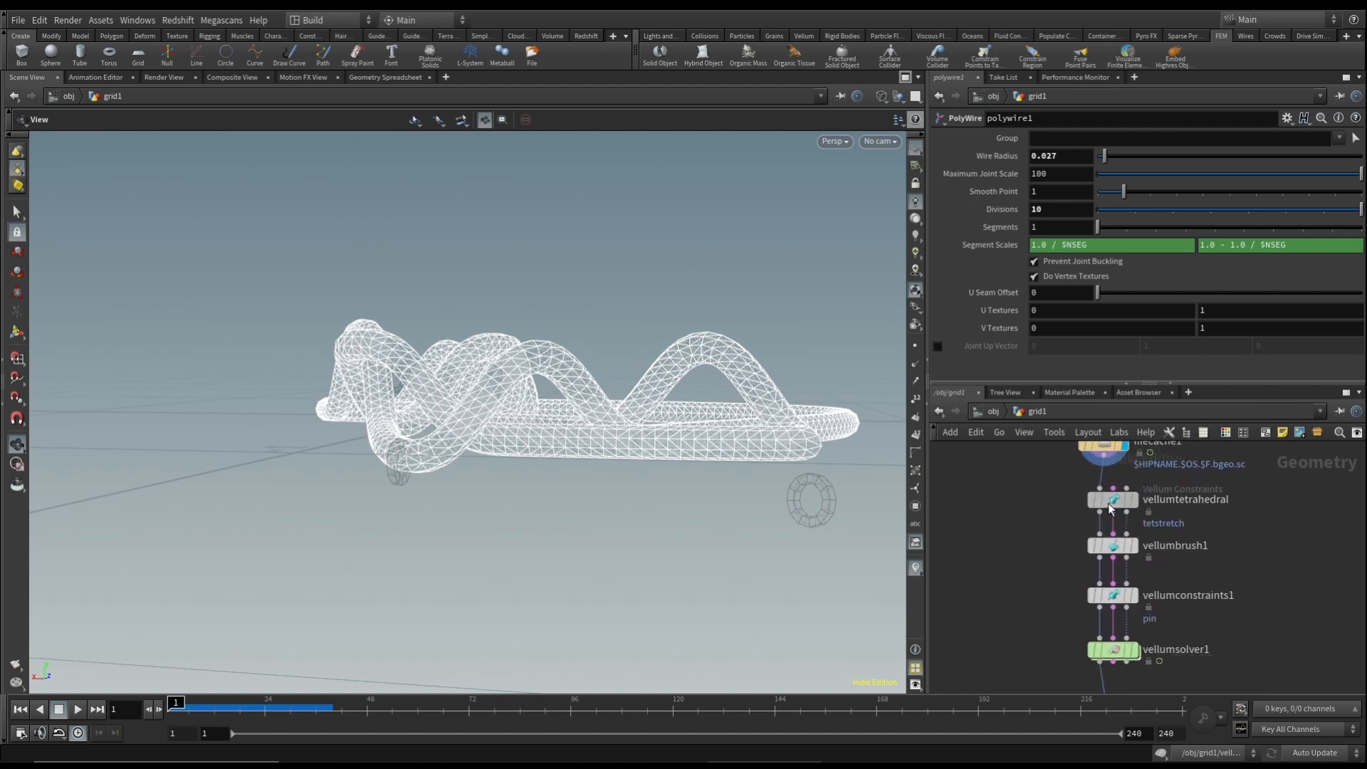
left_click(1135, 503)
left_click(1134, 503)
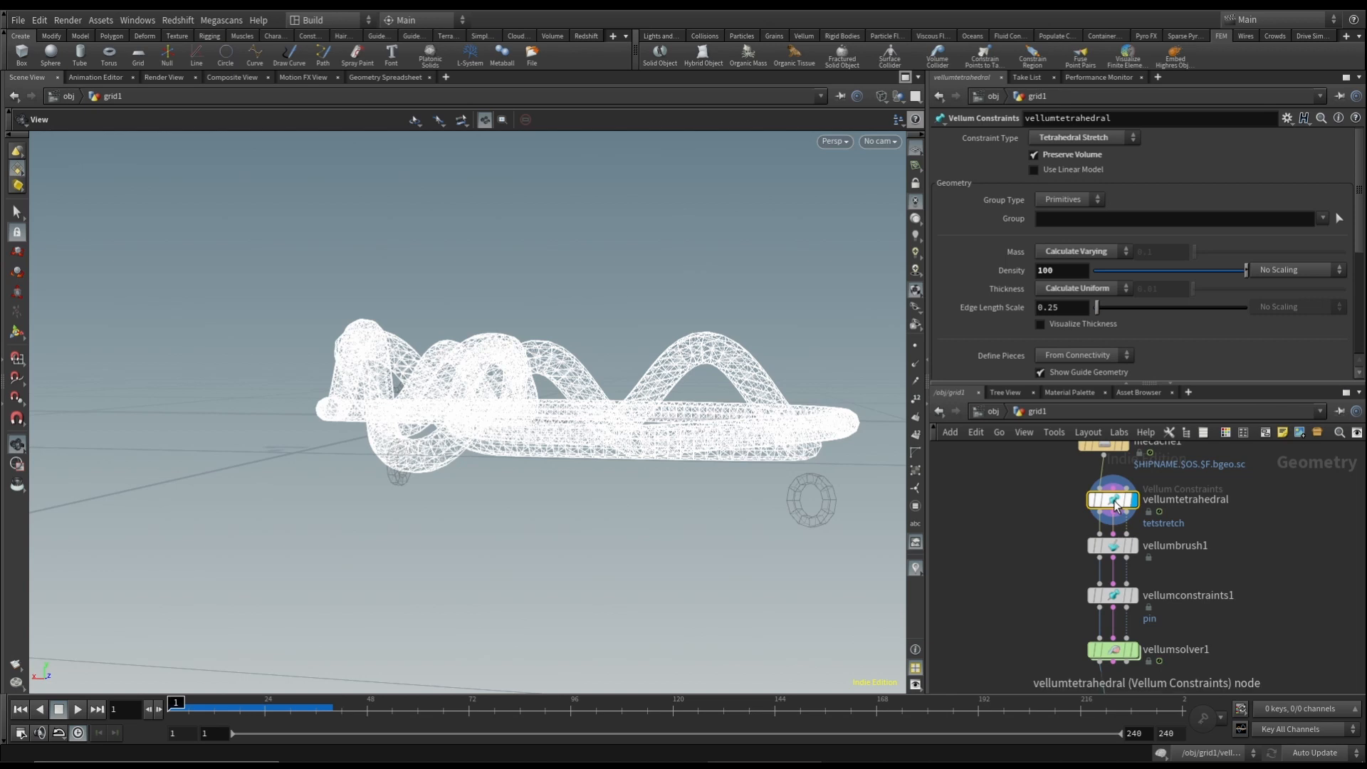
middle_click(1116, 504)
left_click_drag(815, 494, 506, 448)
Display vellumbrush1's output and examine its brush parameters and the reshaped knot
left_click(1134, 546)
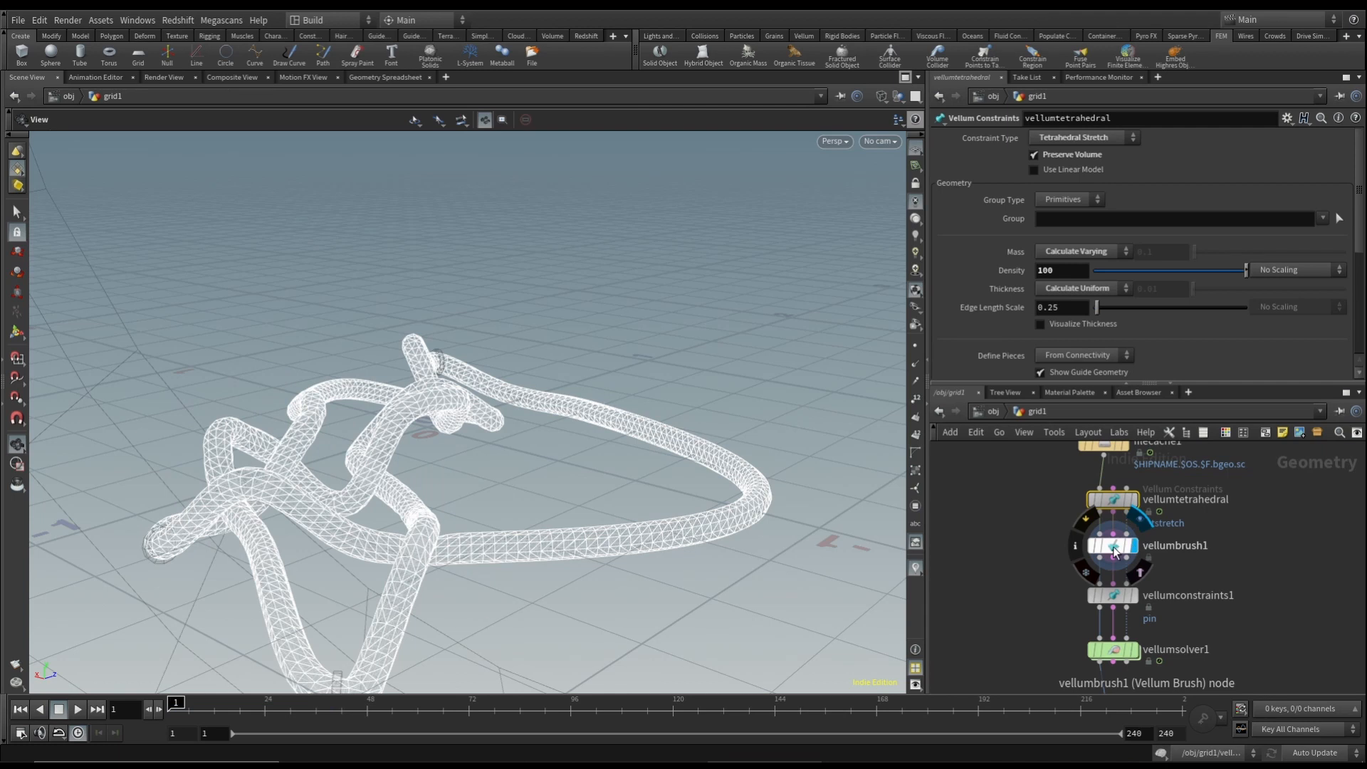
left_click(1112, 546)
mouse_move(584, 427)
left_mouse_down()
mouse_move(640, 518)
mouse_move(681, 411)
left_mouse_up()
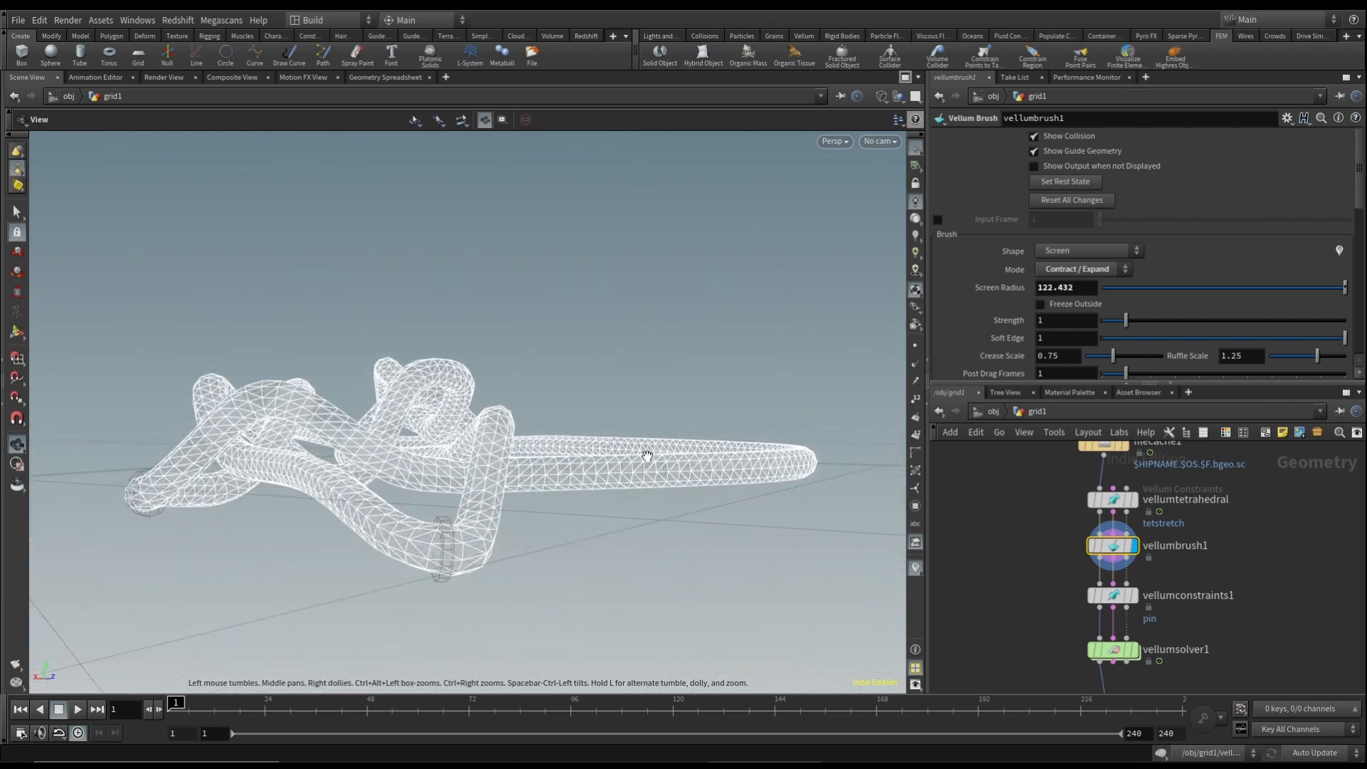
Display vellumconstraints1's output, show its parameters and examine the pinned areas of the knot from several sides
left_click_drag(647, 456, 450, 504)
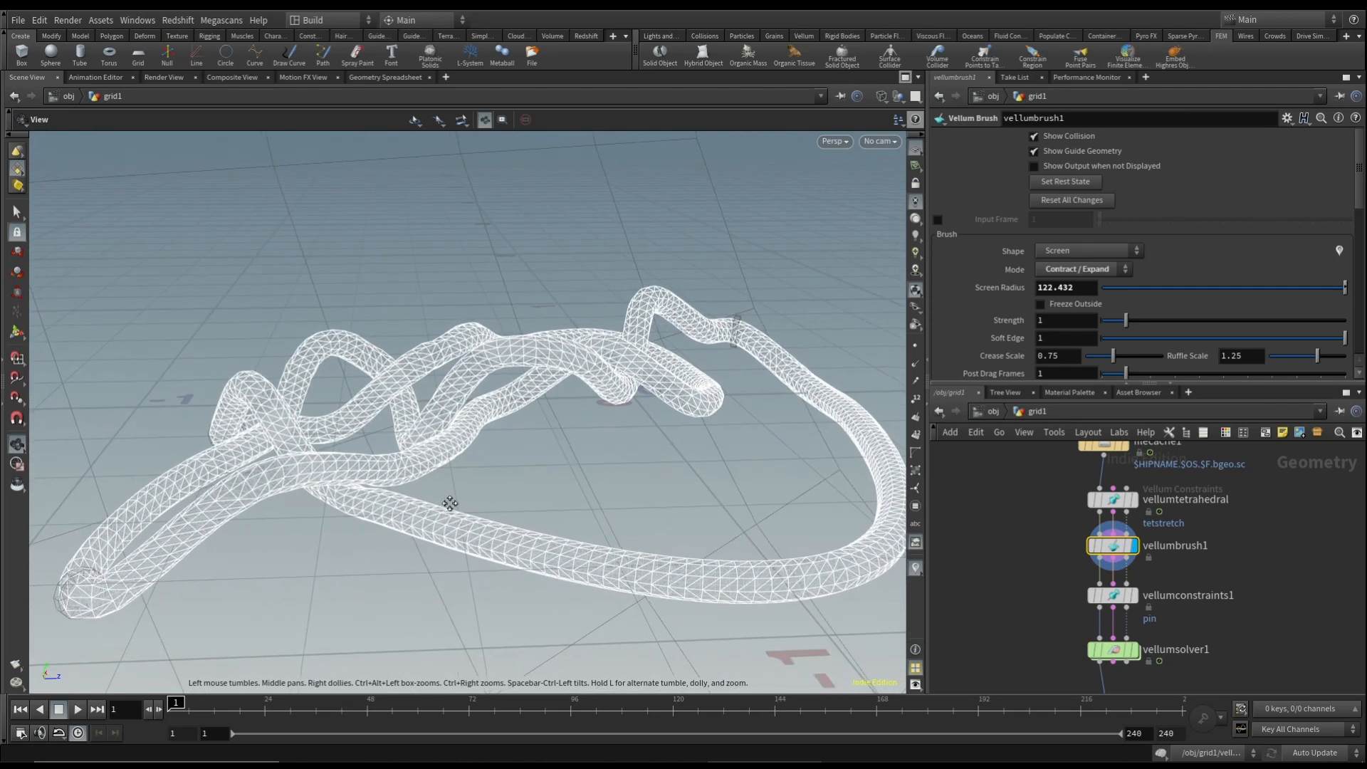
left_click_drag(637, 525, 798, 541)
middle_click_drag(1131, 602, 1155, 578)
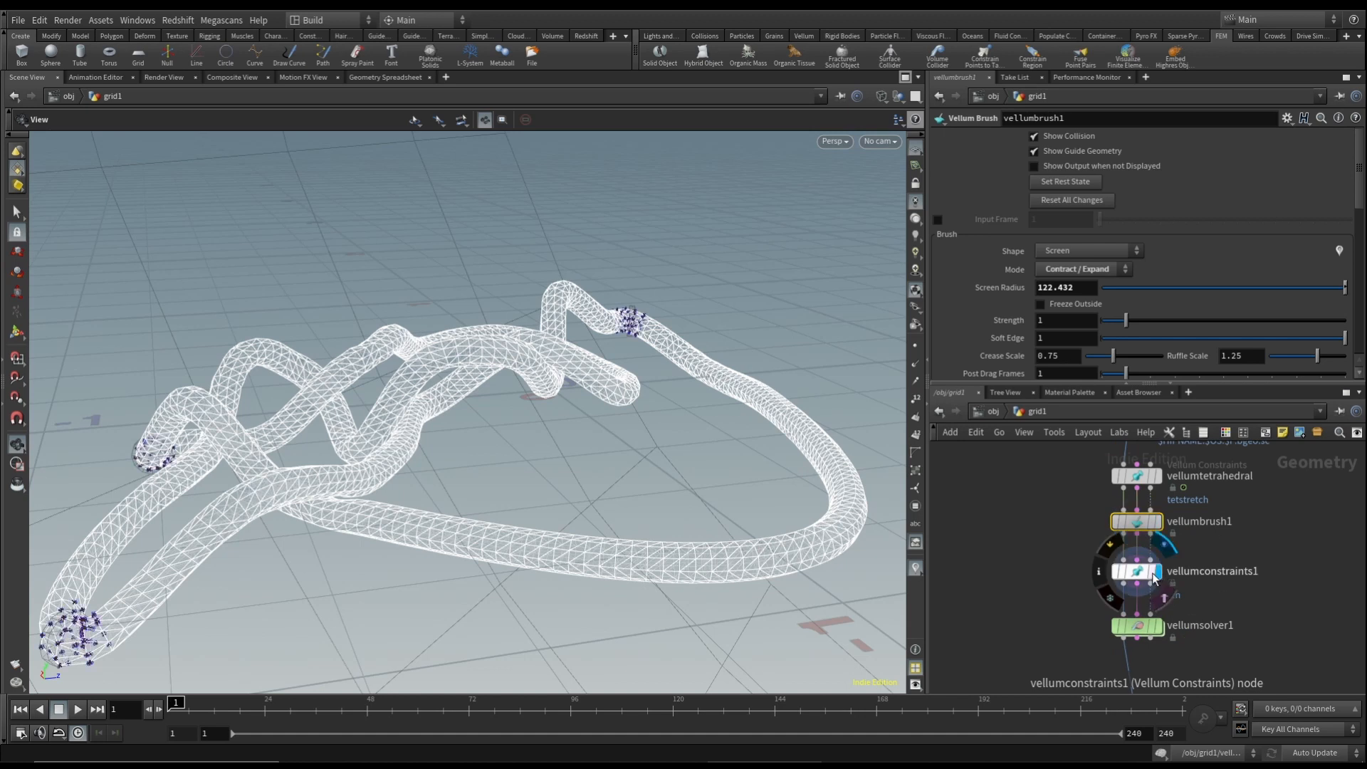
left_click(1142, 574)
left_click_drag(565, 567, 406, 607)
left_click_drag(510, 447, 406, 545)
left_click_drag(611, 415, 748, 276)
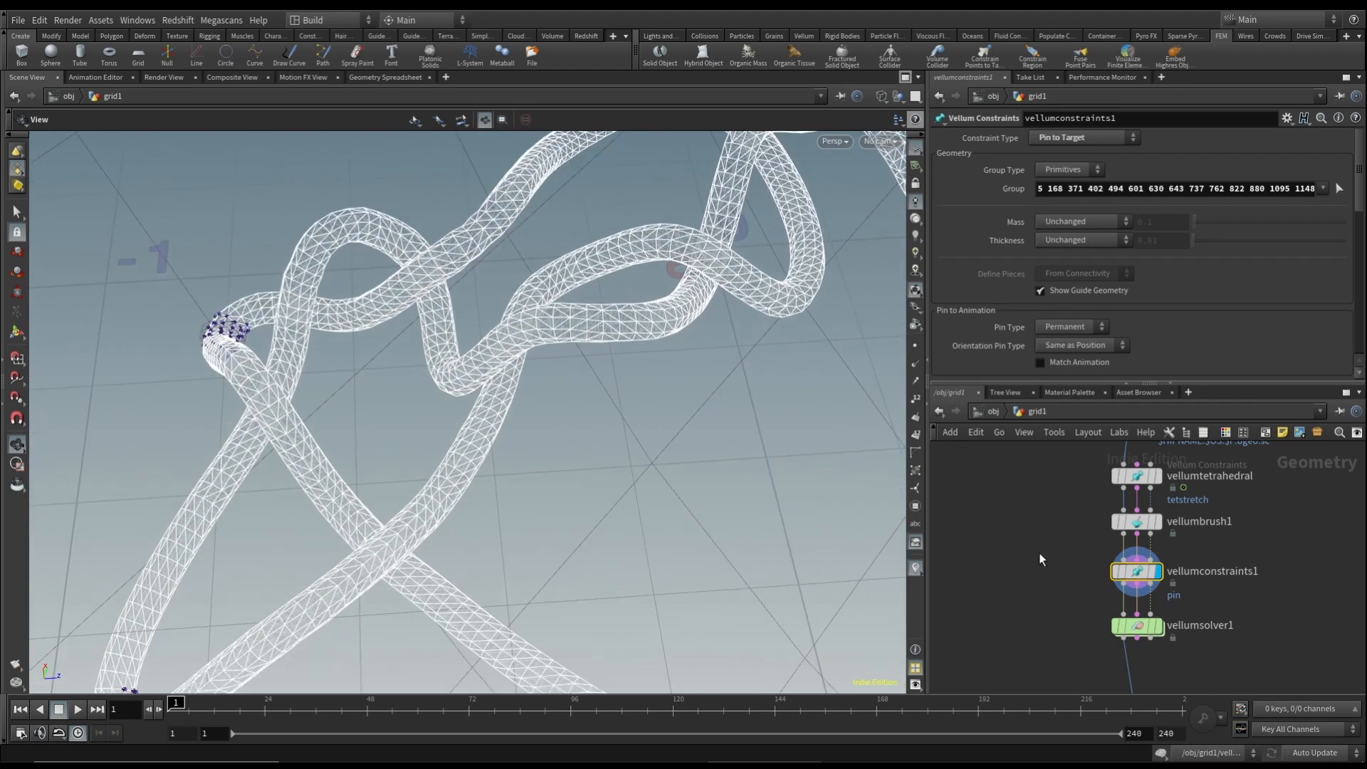
Review vellumconstraints1's Group Type options and pinned primitive group, comparing them with the pinned areas on the knot
left_click_drag(1202, 591, 1201, 590)
left_click(1066, 170)
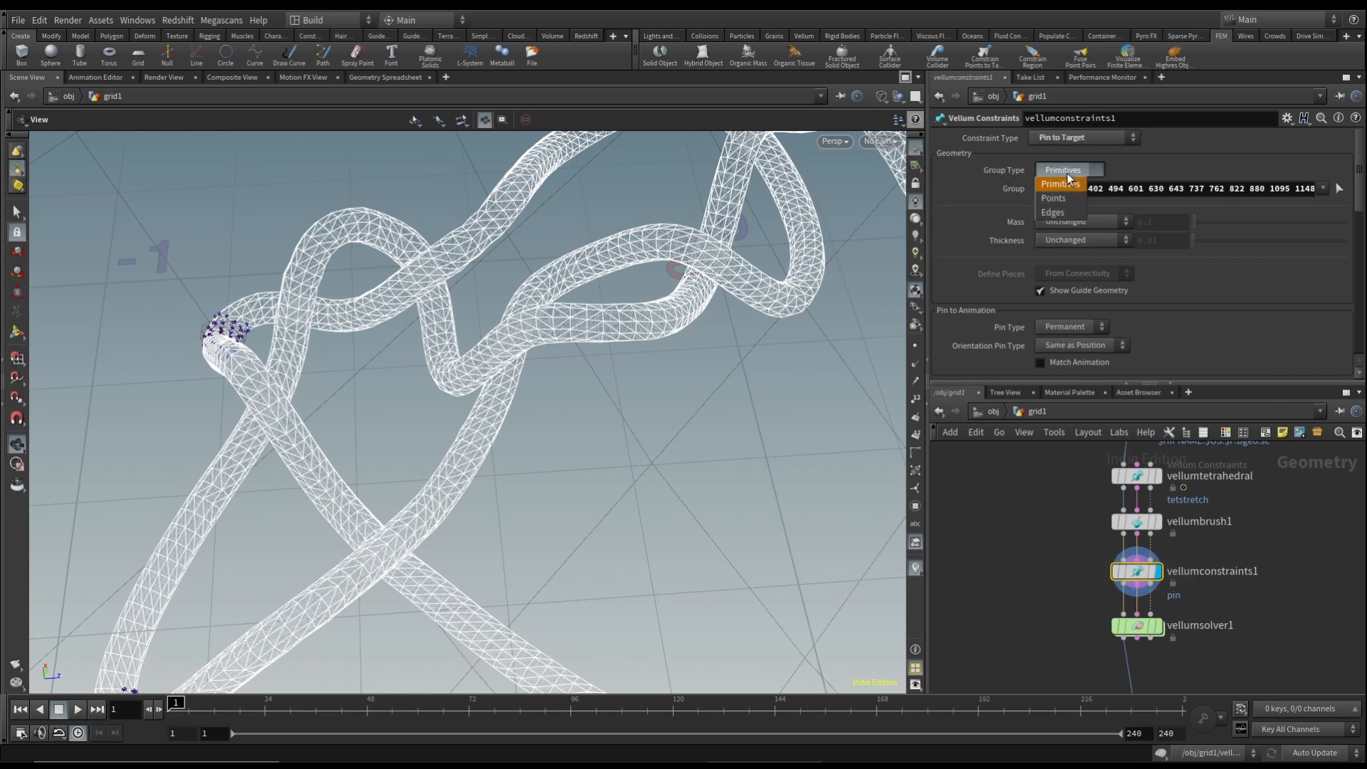
left_click(1068, 178)
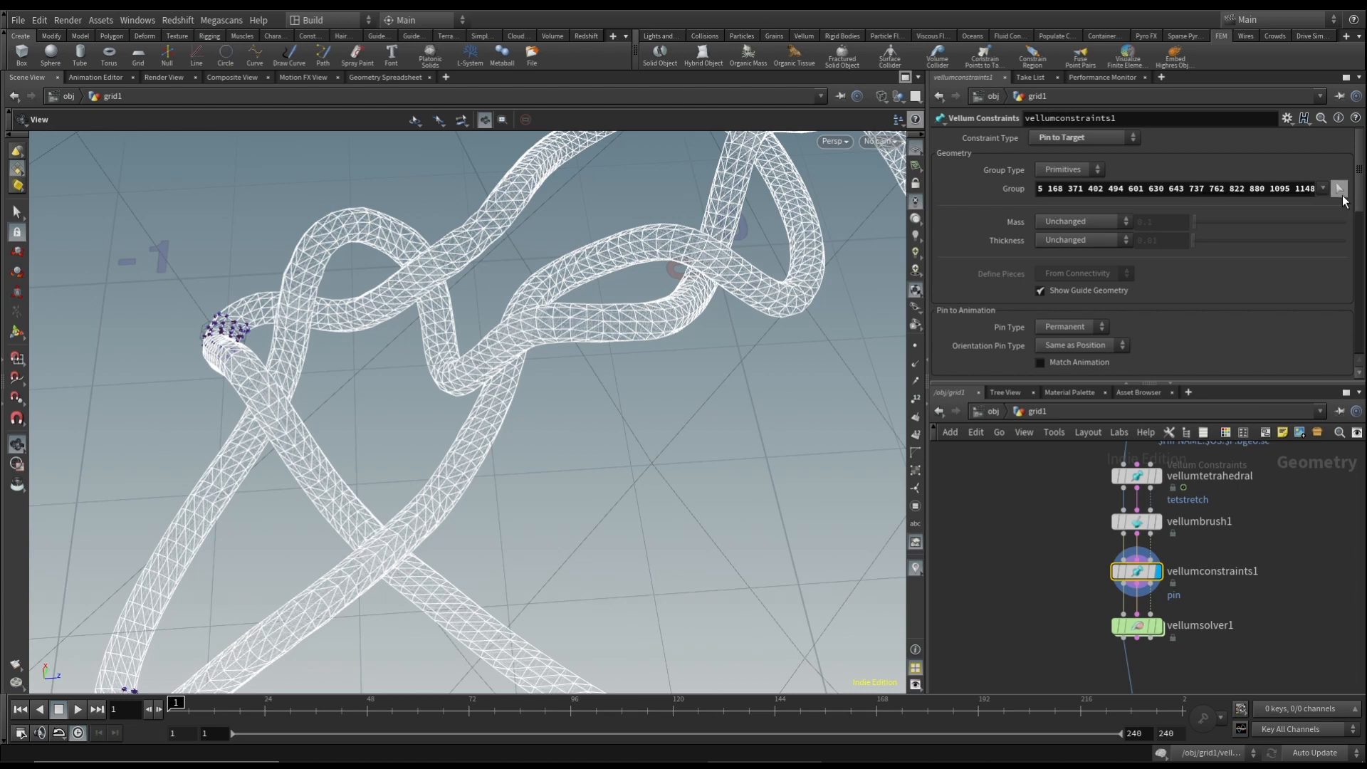
left_click_drag(651, 349, 438, 447)
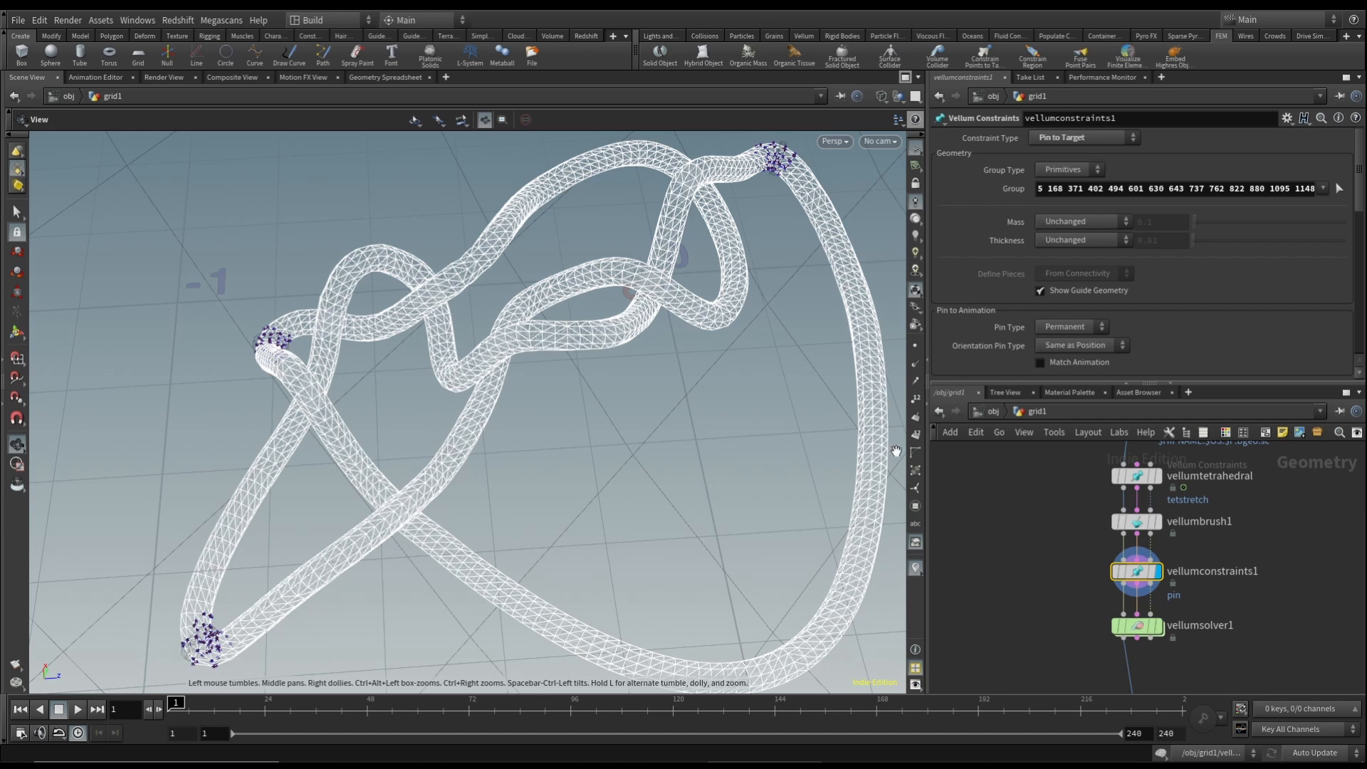
Display vellumsolver1's output and review its substeps, constraint iterations and collision settings
left_click(1158, 626)
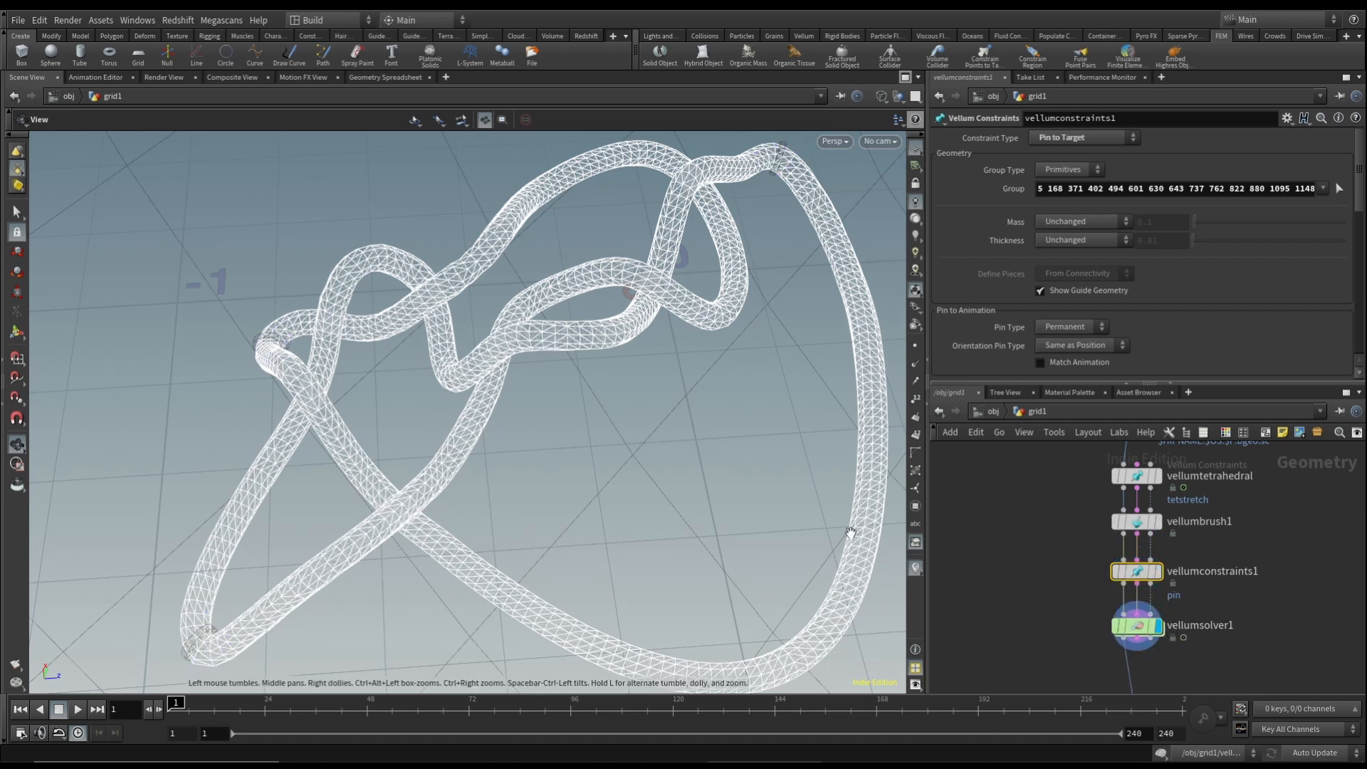
left_click(1135, 629)
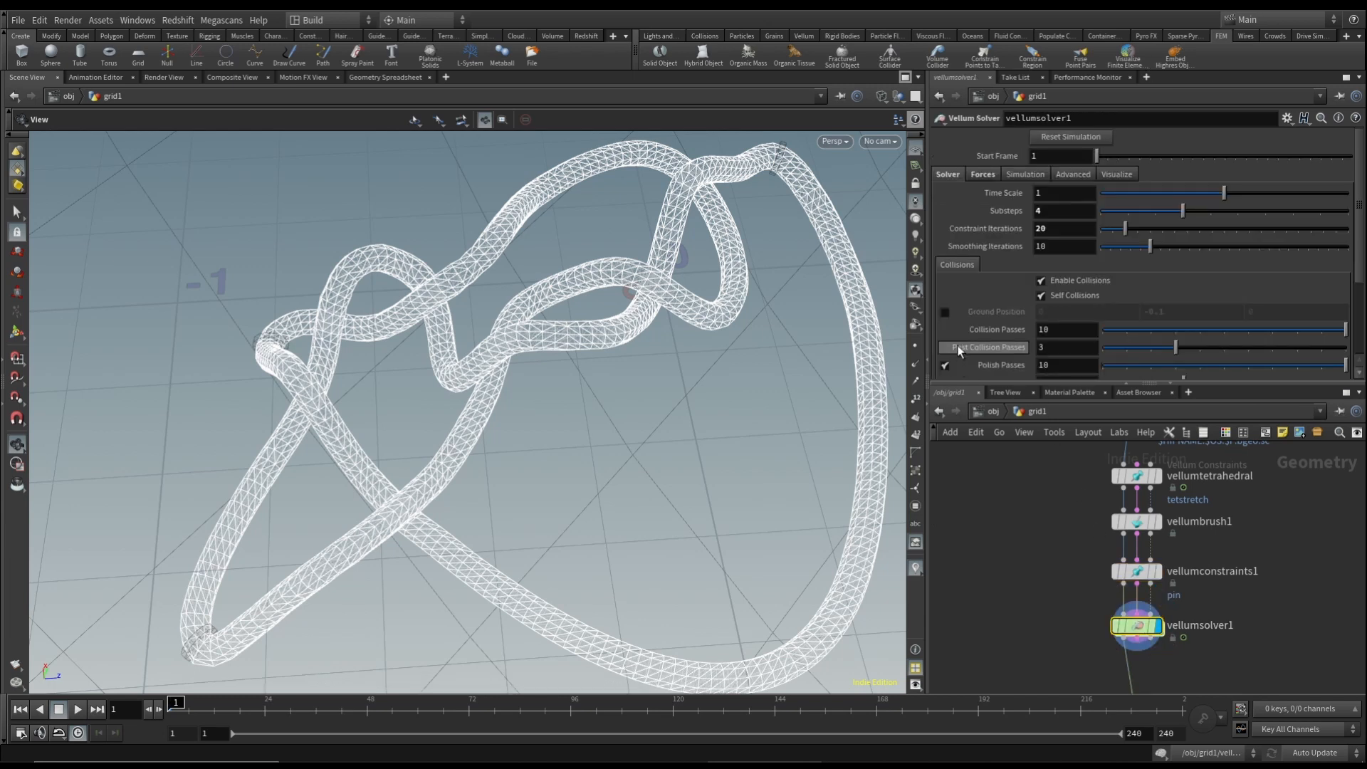
scroll(960, 347, "down", 1)
scroll(974, 326, "up", 1)
Inspect vellumsolver1's force settings and the options for Velocity Damping, then return to its solver settings and view the knot
left_click(980, 175)
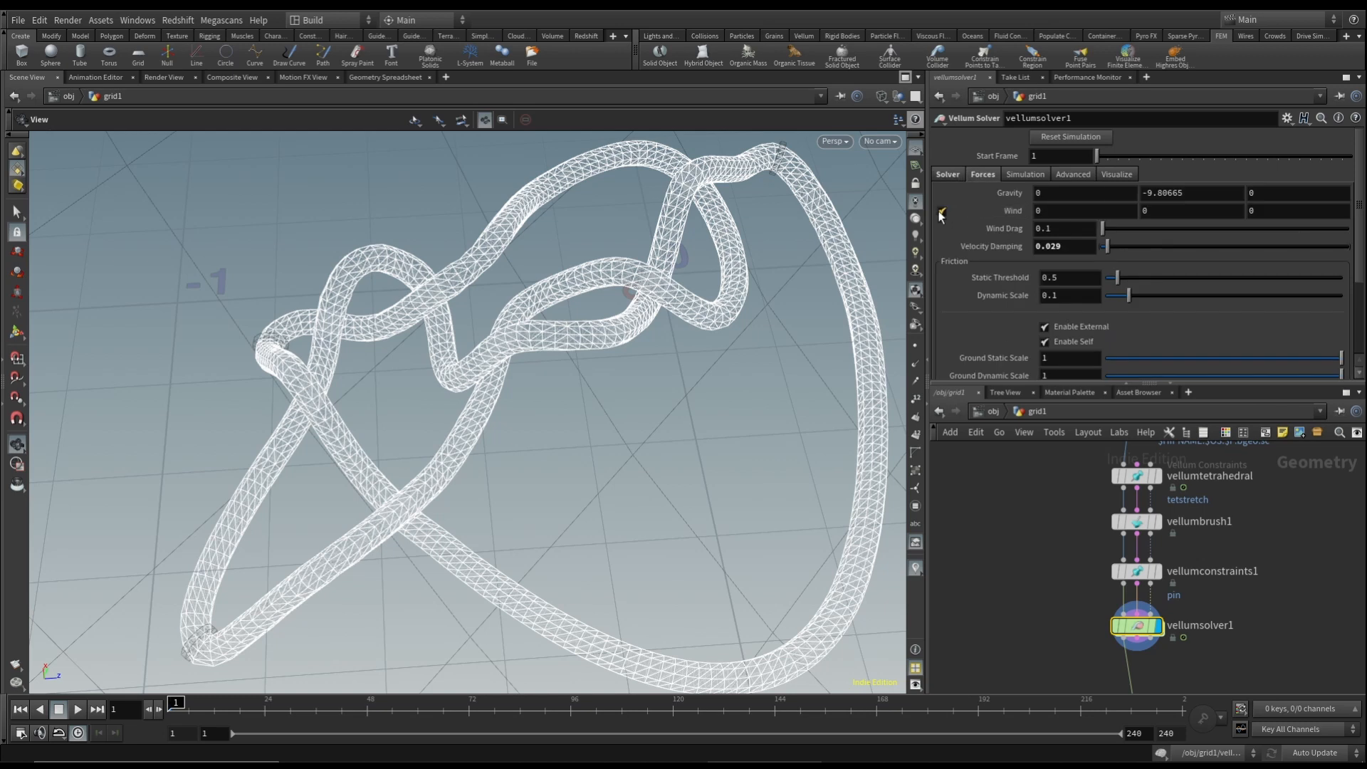
scroll(941, 216, "down", 1)
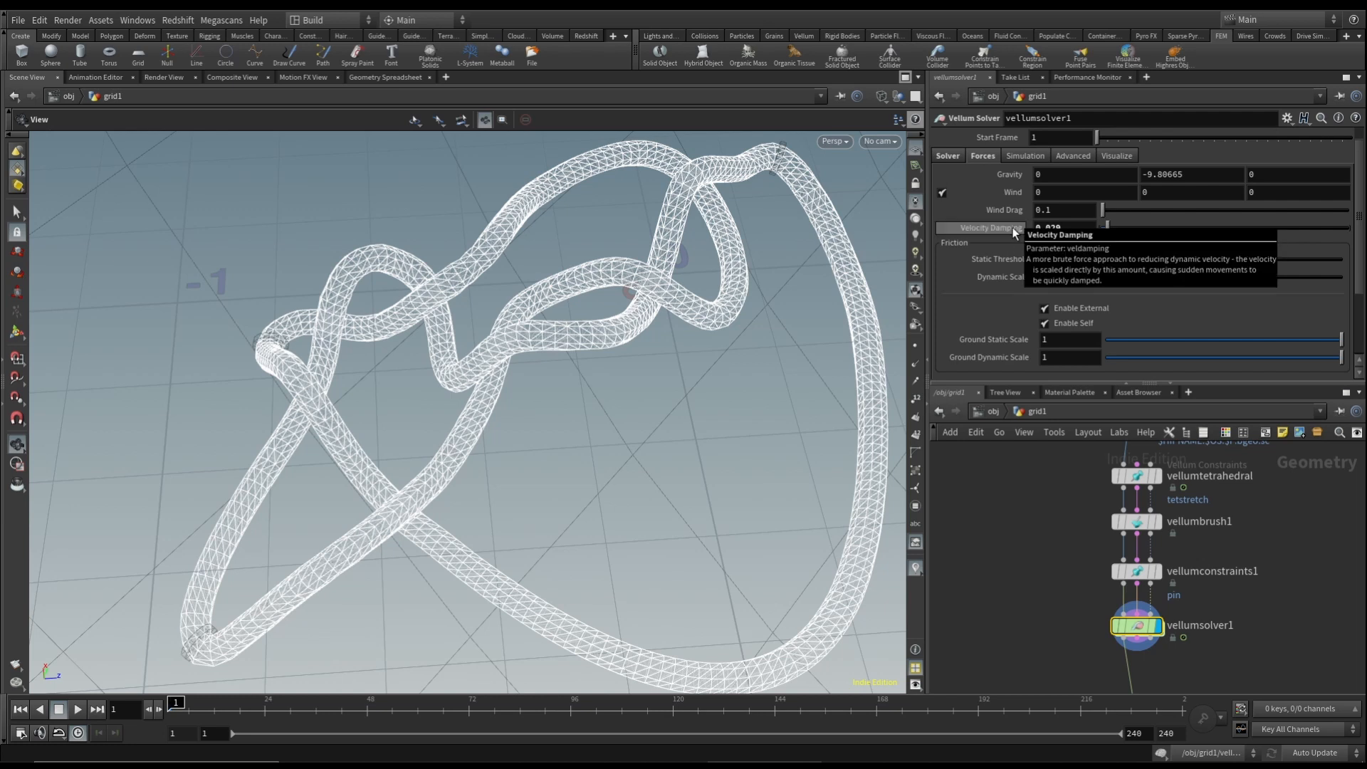
right_click(1007, 232)
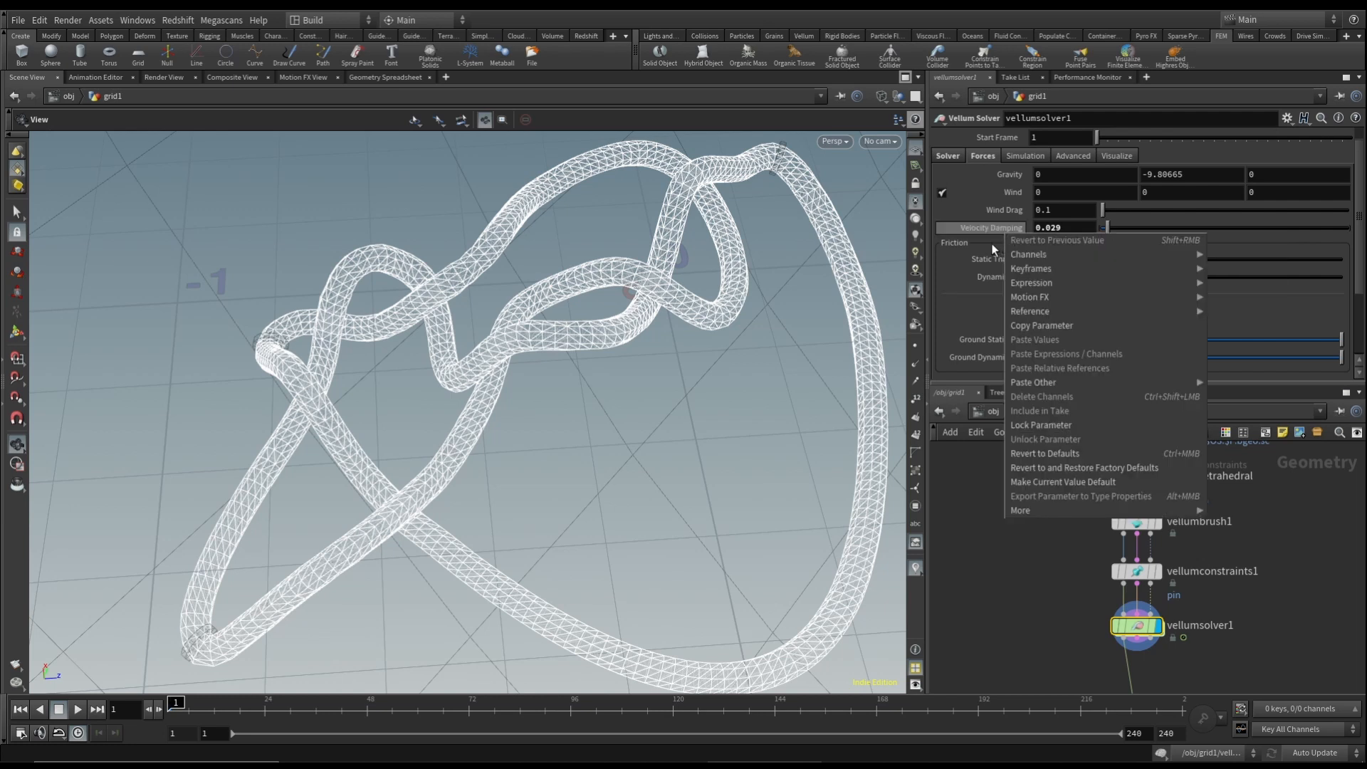
left_click(1080, 455)
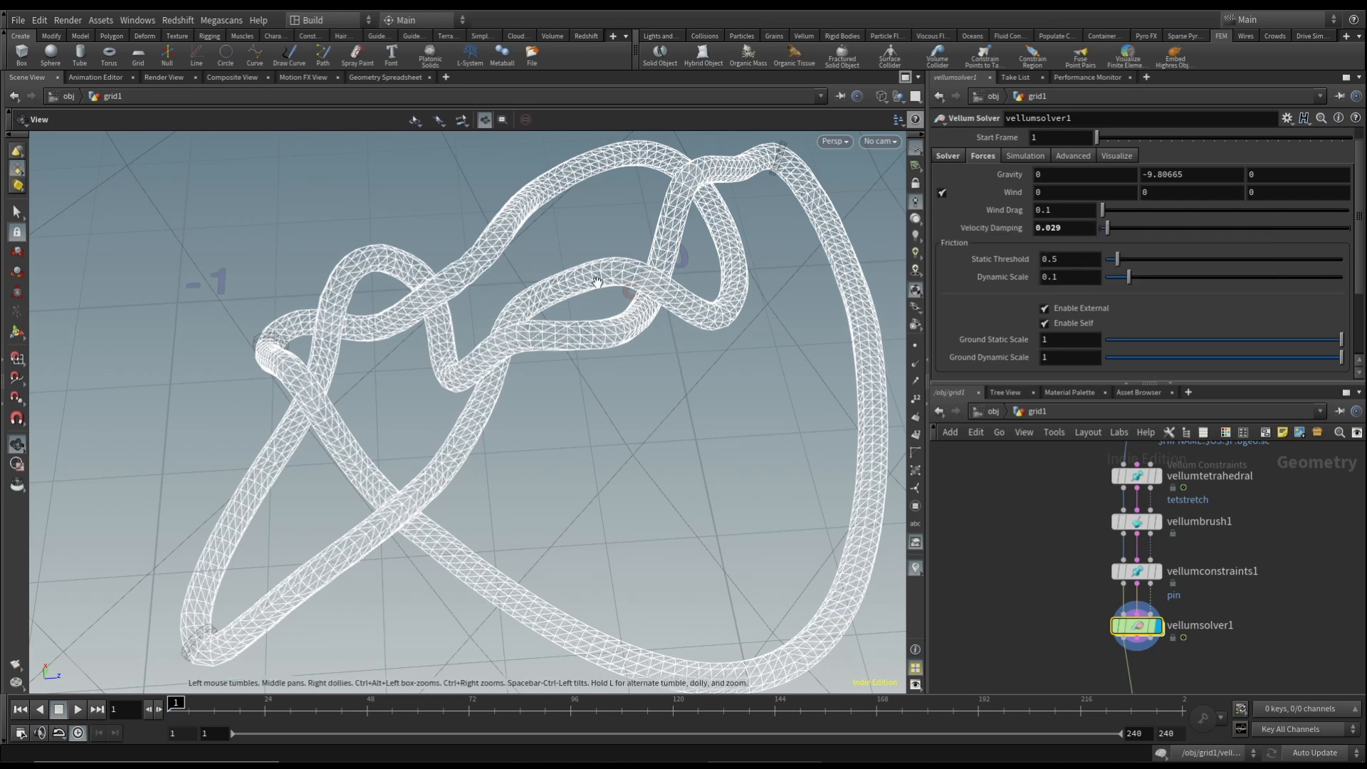
left_click(956, 157)
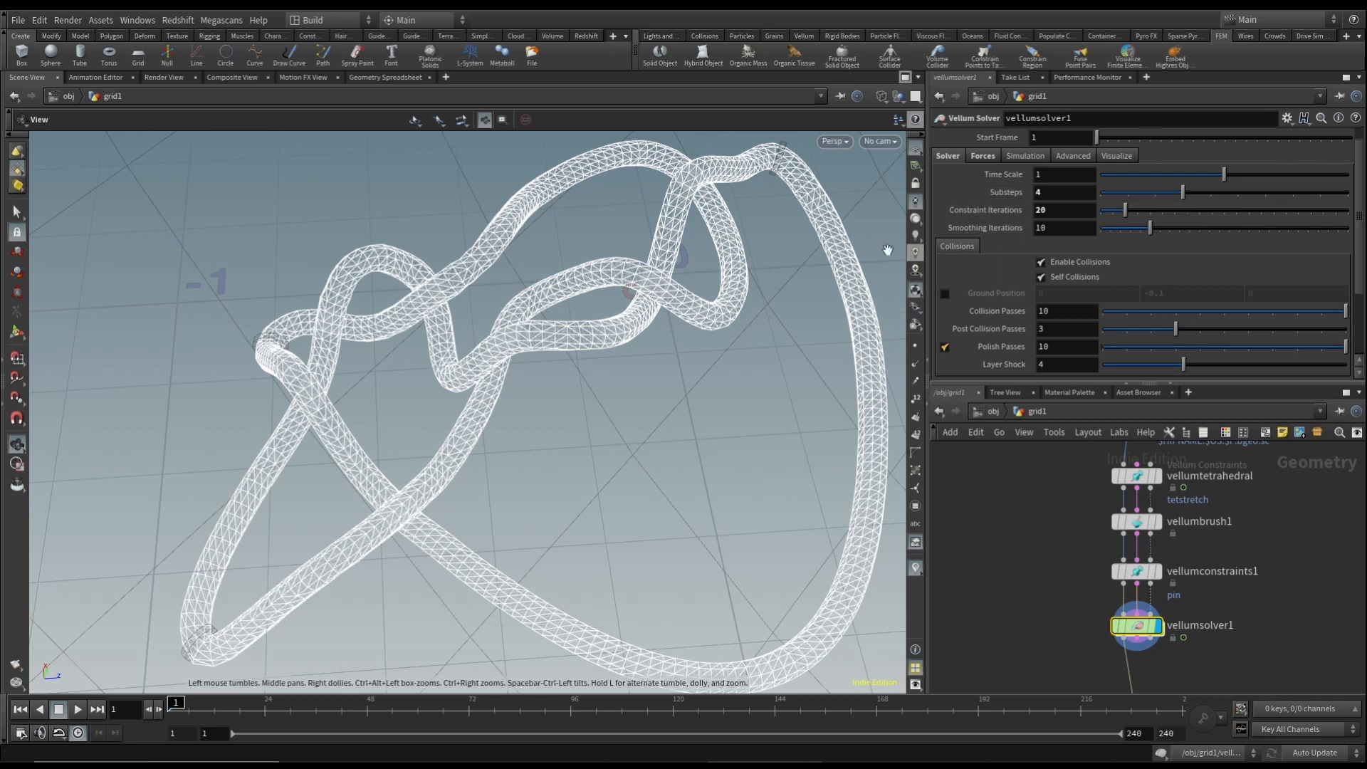
left_click_drag(687, 249, 548, 292)
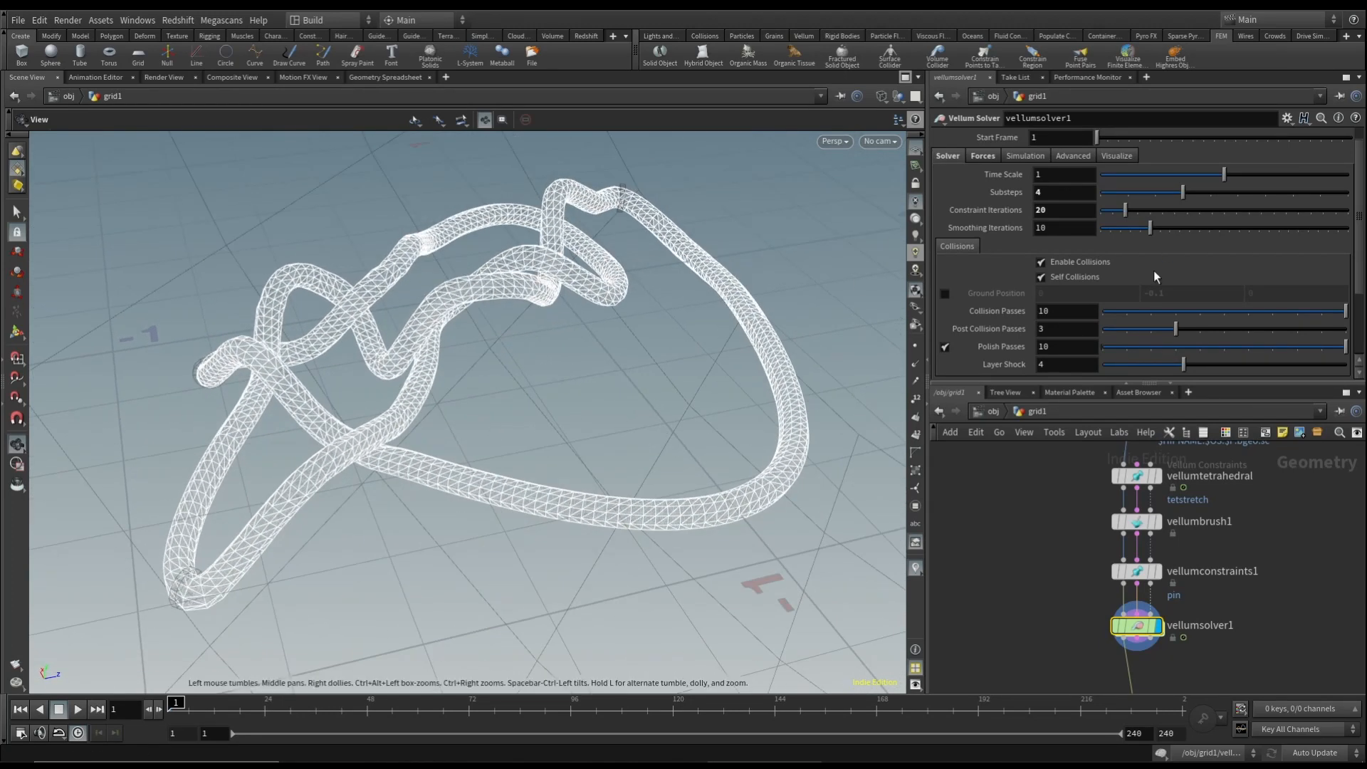
Display convertets1's output and examine the converted surface mesh of the knot
scroll(1206, 574, "down", 5)
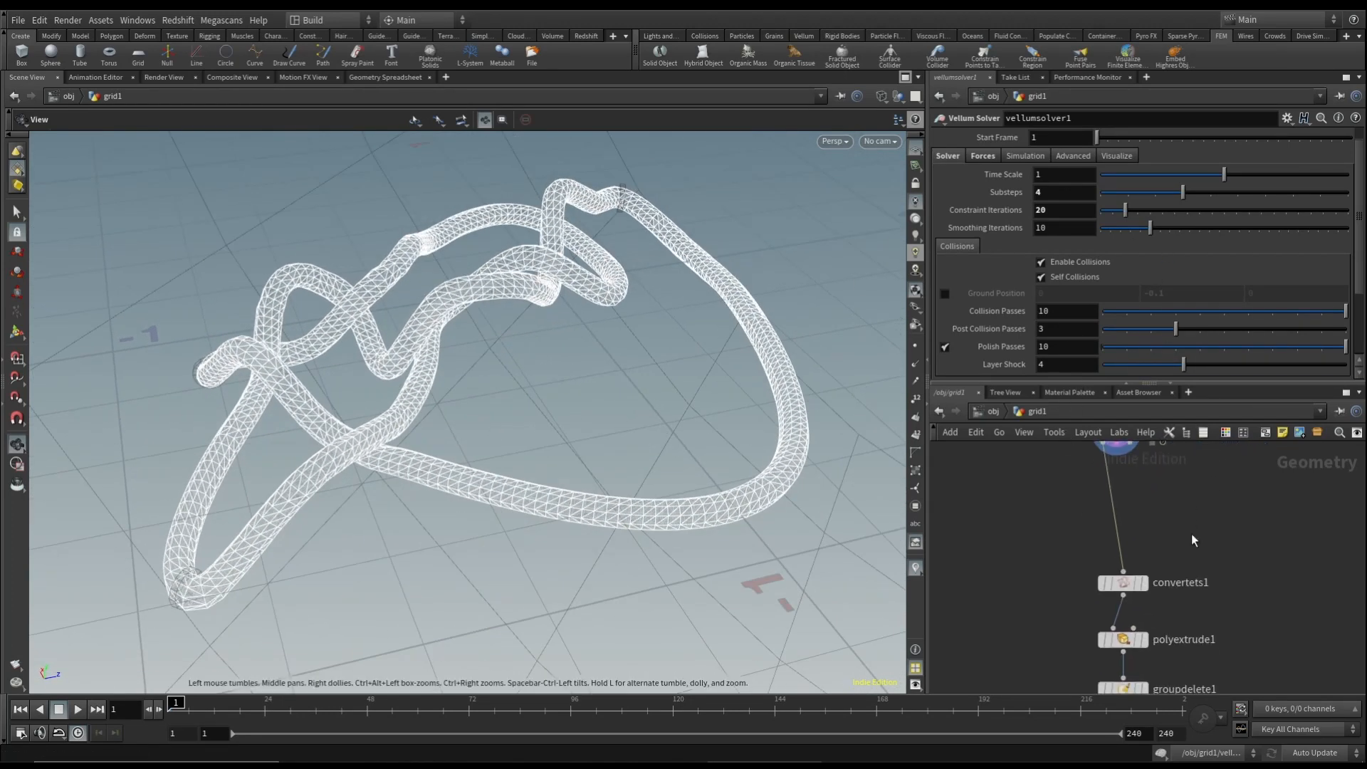
middle_click_drag(1190, 511, 1125, 448)
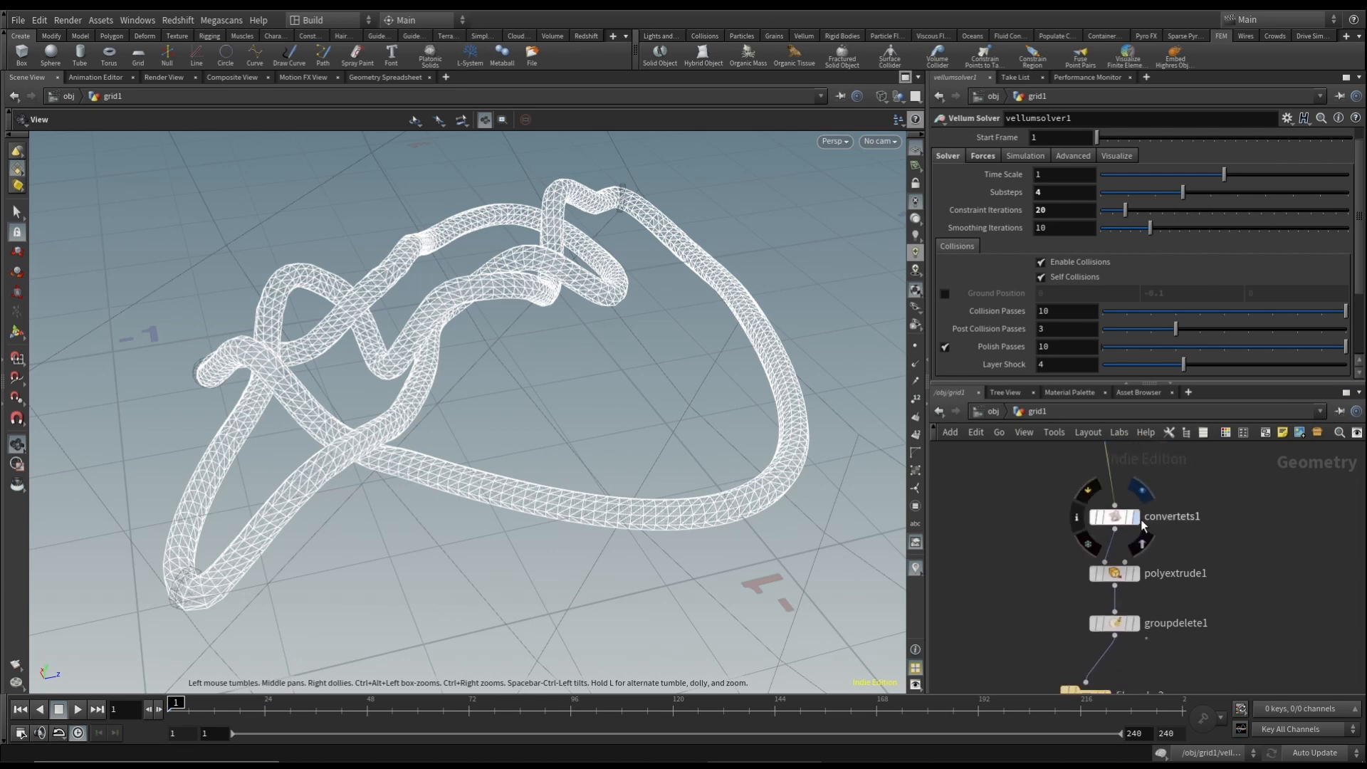
middle_click_drag(1143, 524, 1092, 448)
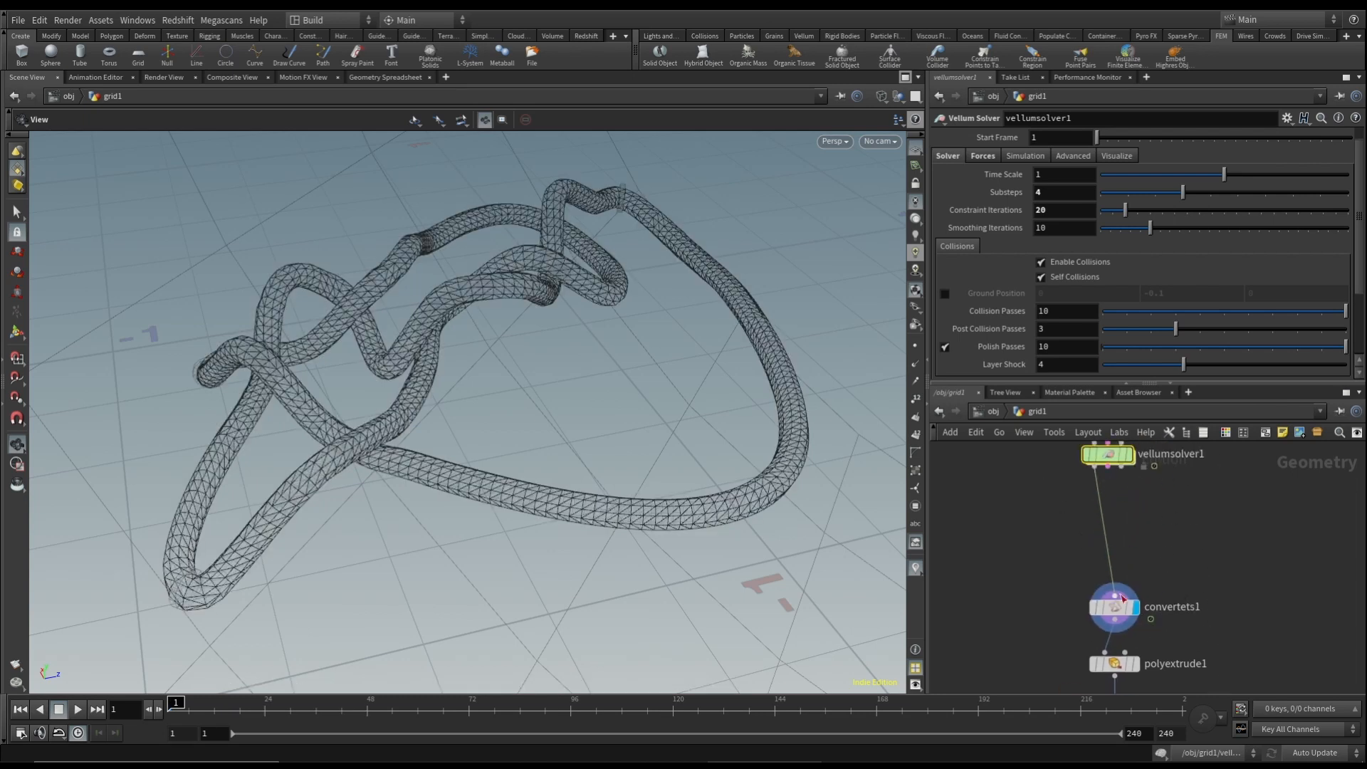
middle_click_drag(997, 572, 1015, 563)
left_click_drag(684, 512, 683, 482)
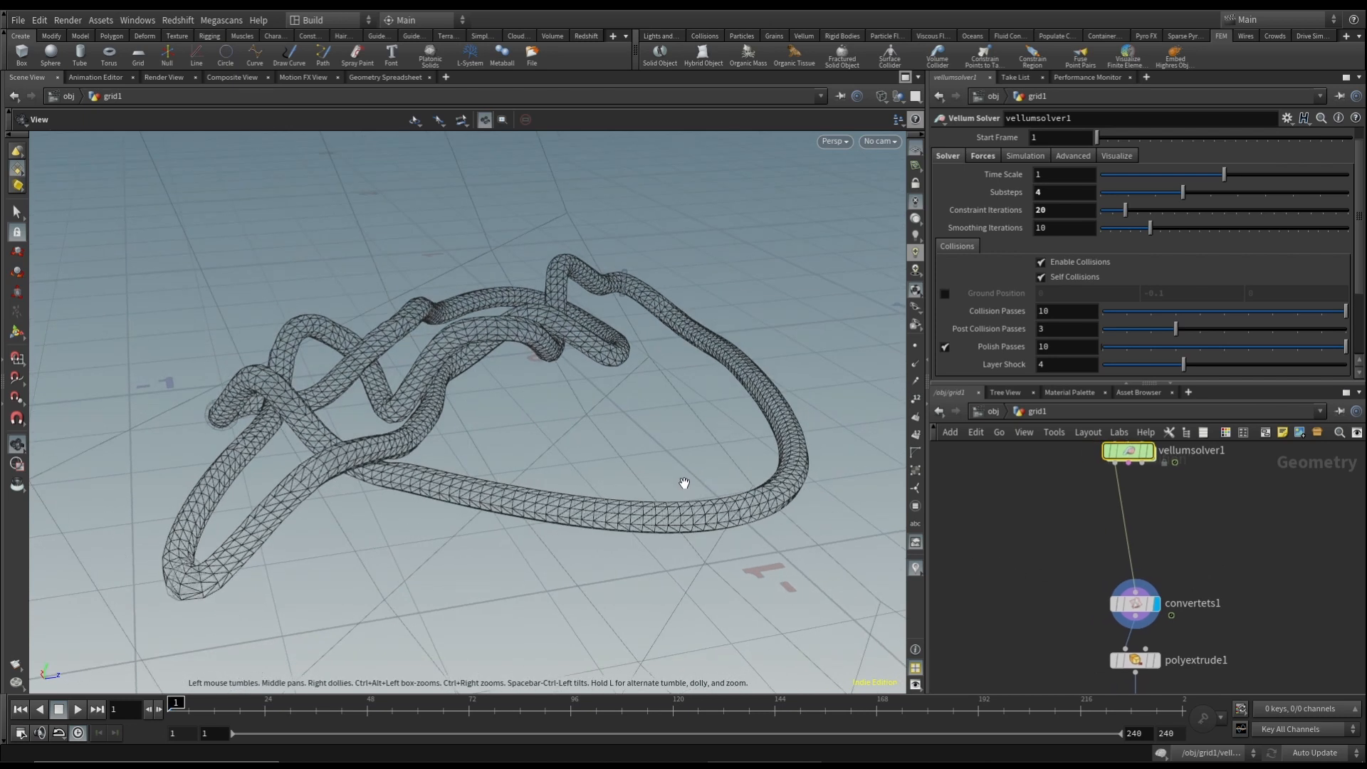
left_click_drag(852, 467, 712, 546)
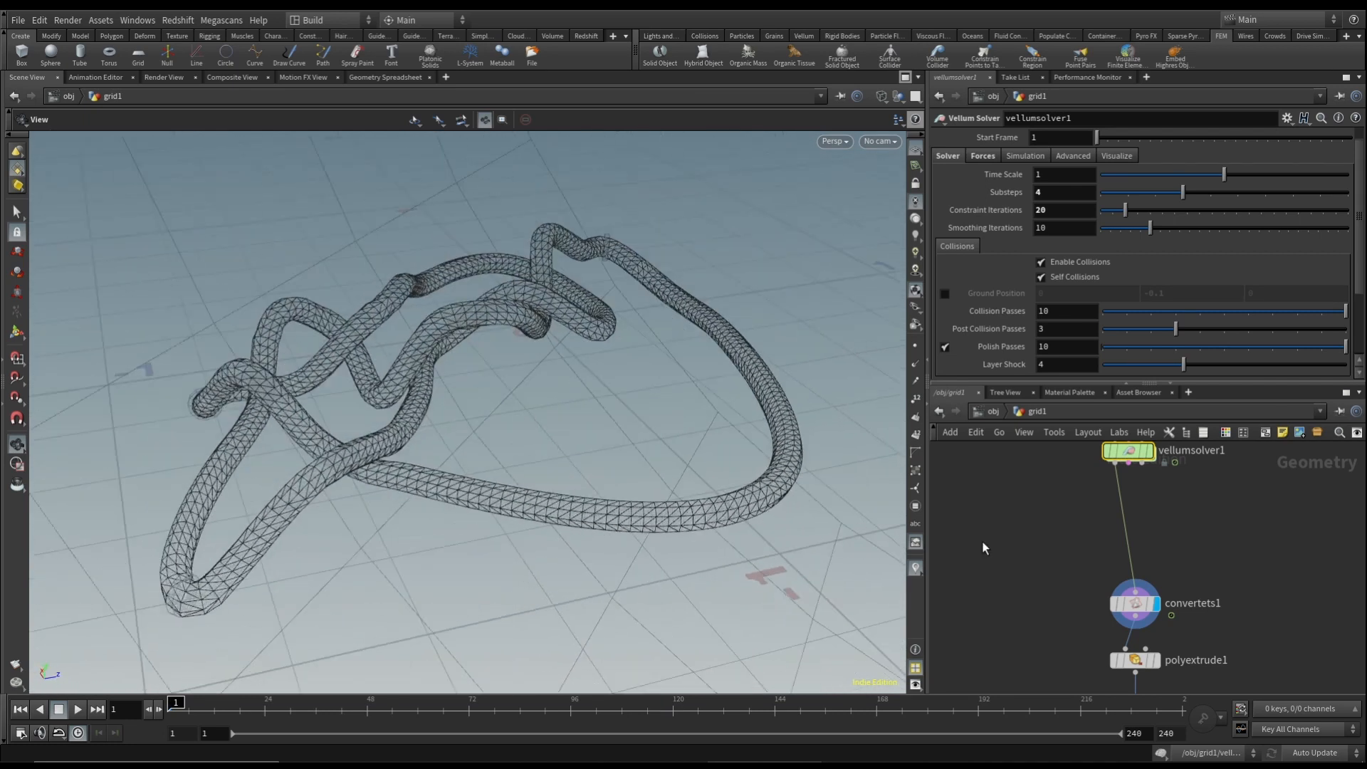
Compare the geometry information of convertets1 with that of vellumsolver1
middle_click(1141, 609)
scroll(969, 524, "down", 1)
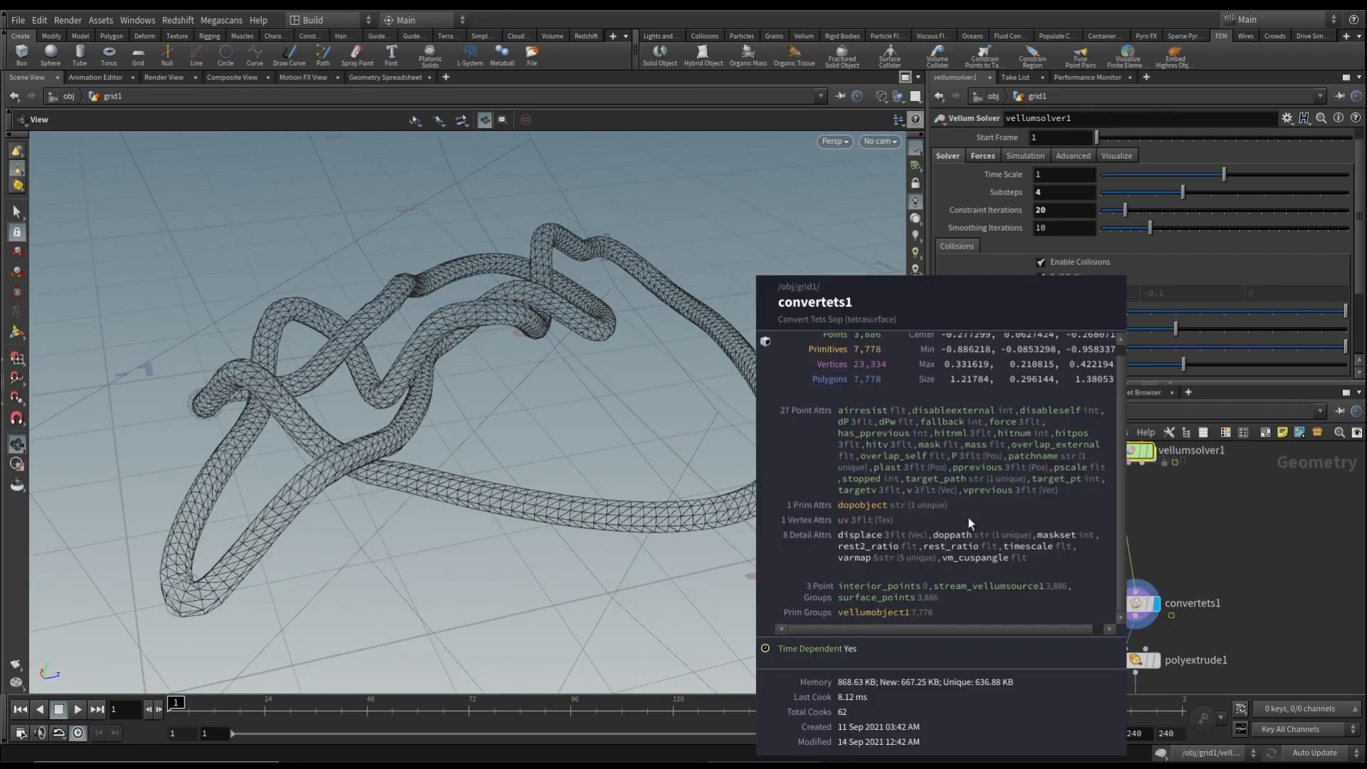
scroll(969, 523, "up", 1)
middle_click(1137, 455)
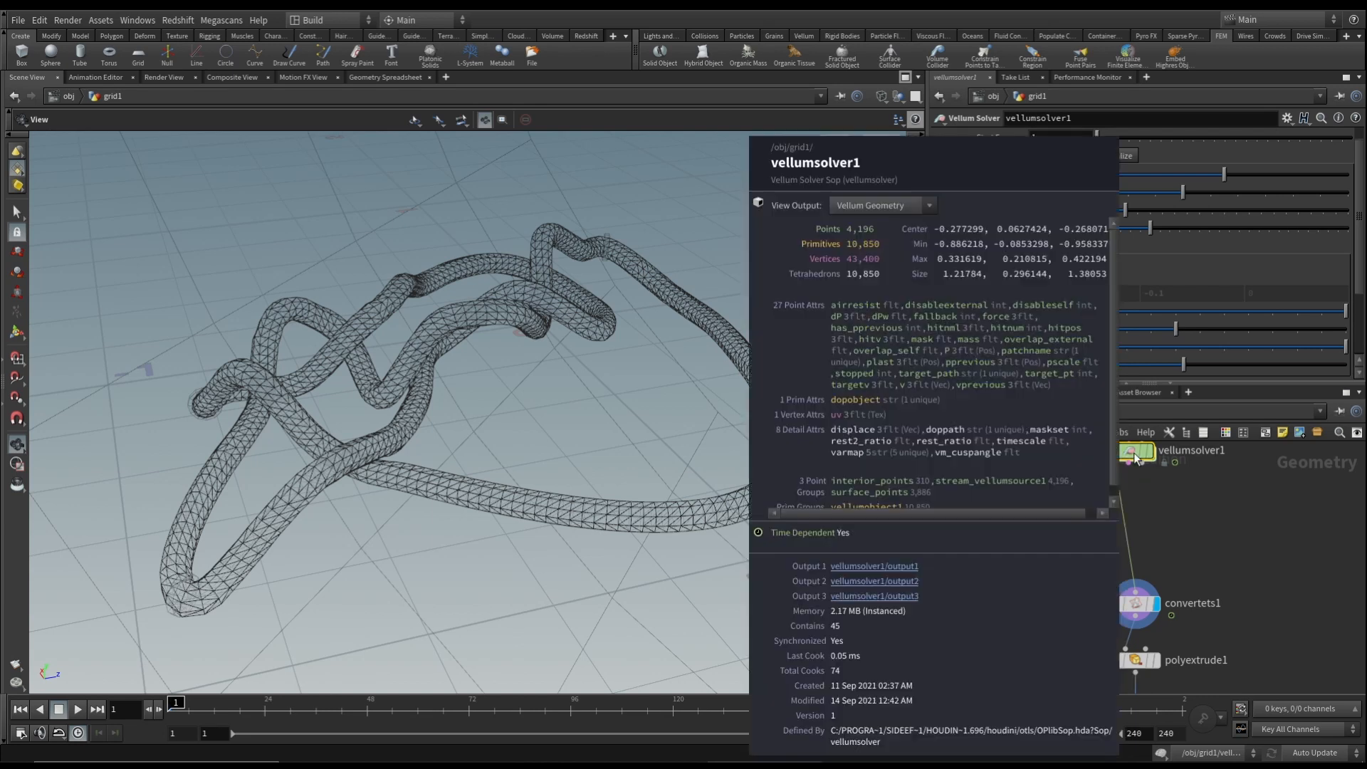
Display polyextrude1's output and examine the extruded knot mesh from inside the tube and from outside
middle_click_drag(1237, 583, 1217, 508)
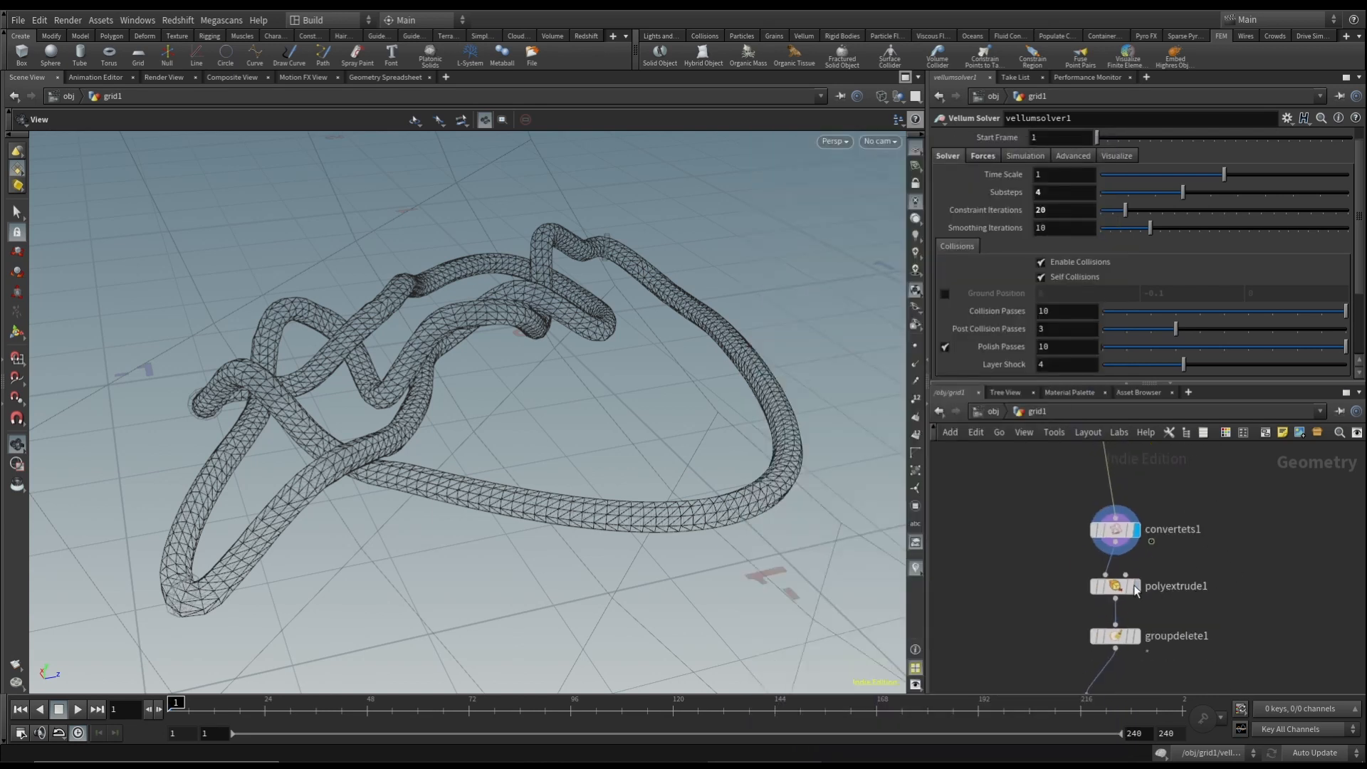
left_click(1136, 588)
scroll(778, 519, "up", 5)
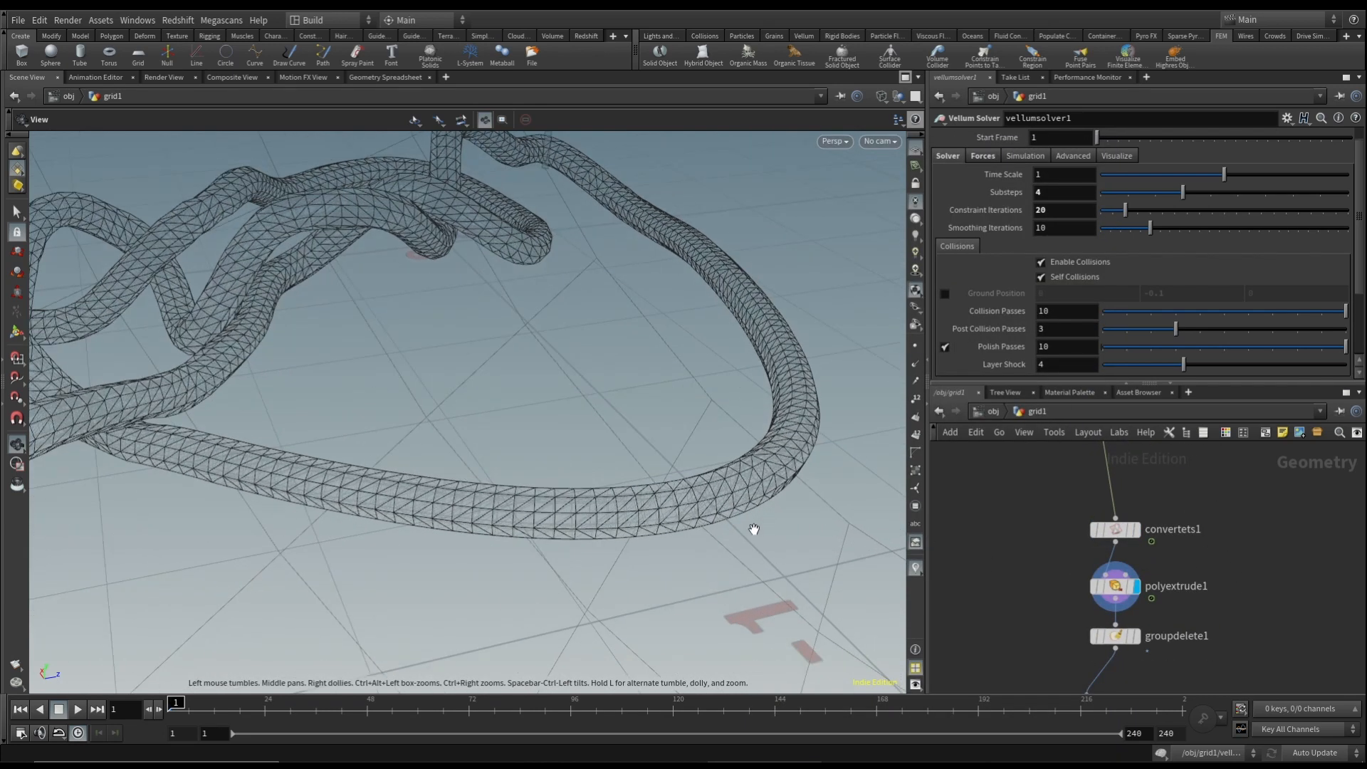
scroll(754, 529, "up", 10)
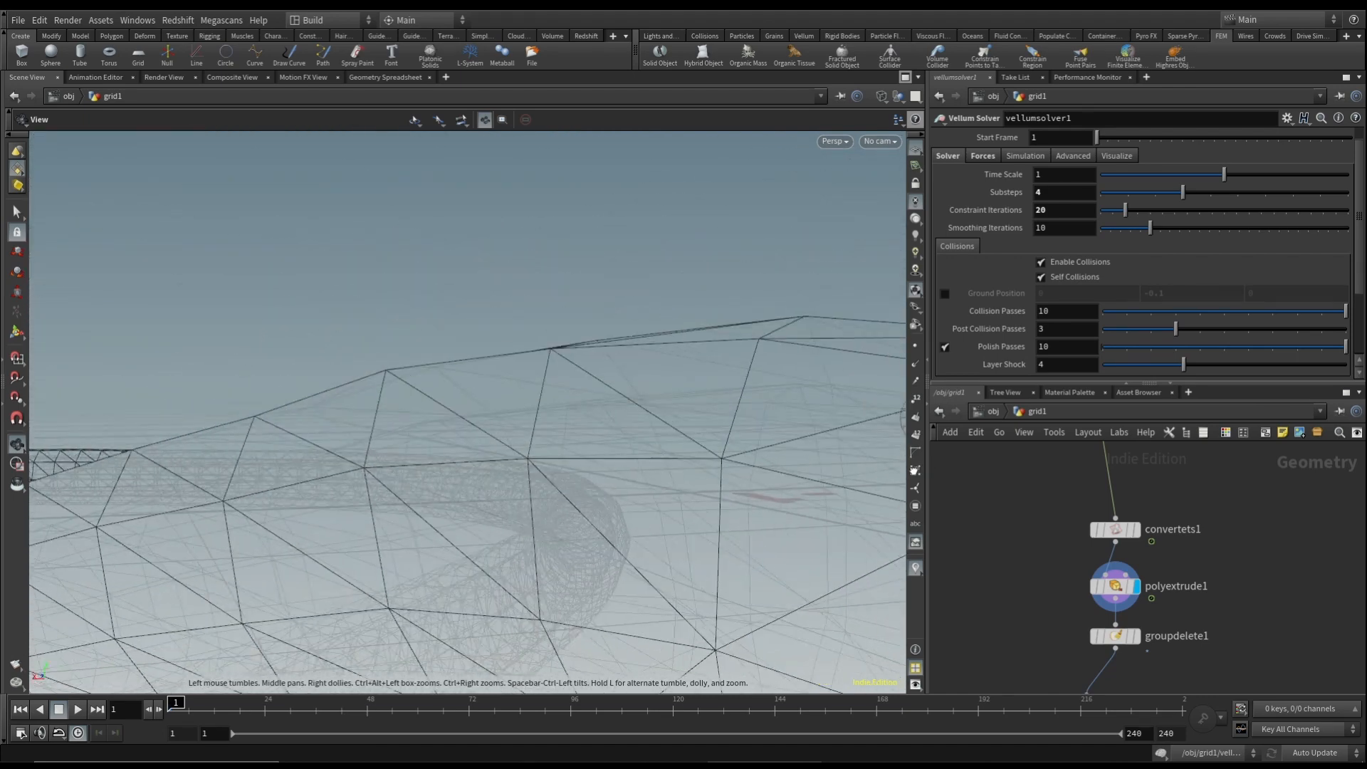
left_click_drag(915, 471, 928, 463)
scroll(568, 559, "up", 3)
left_click_drag(567, 558, 611, 558)
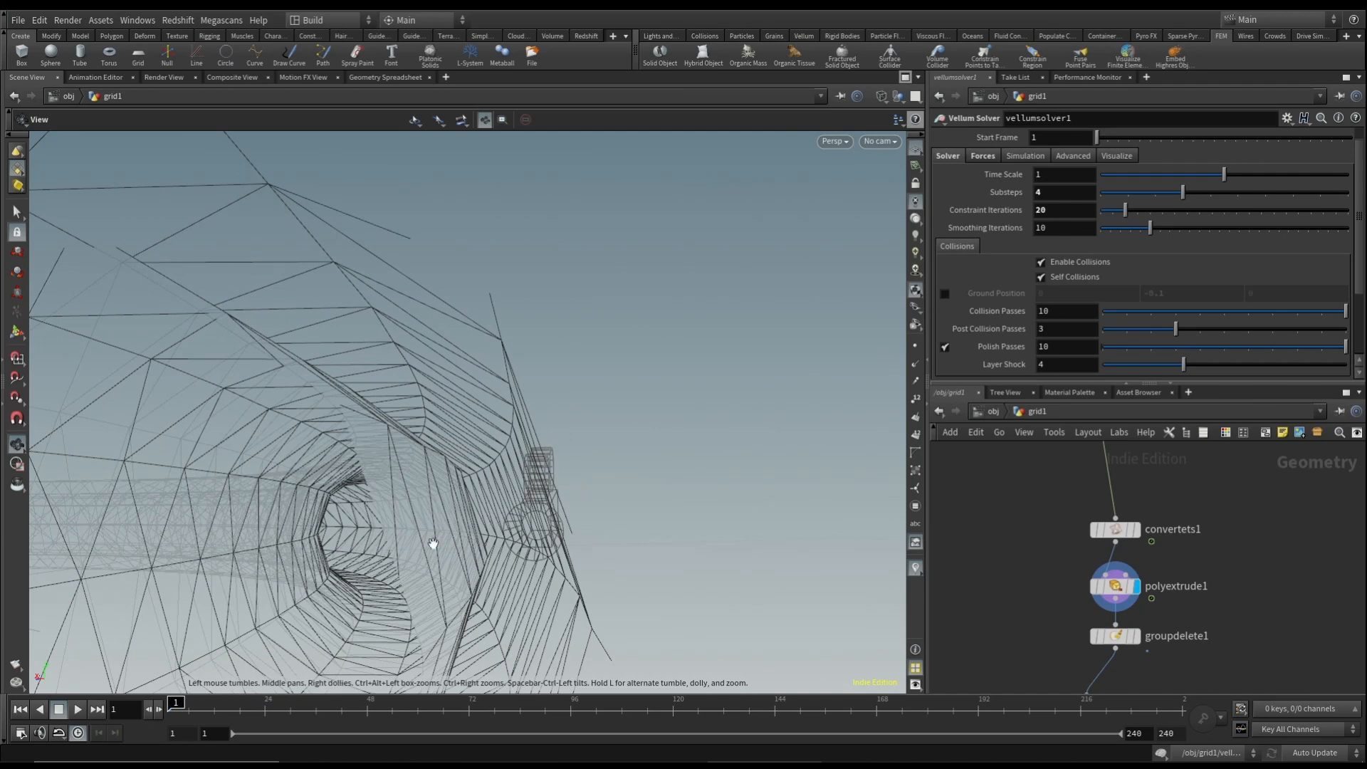
left_click_drag(547, 502, 488, 414)
scroll(491, 412, "down", 10)
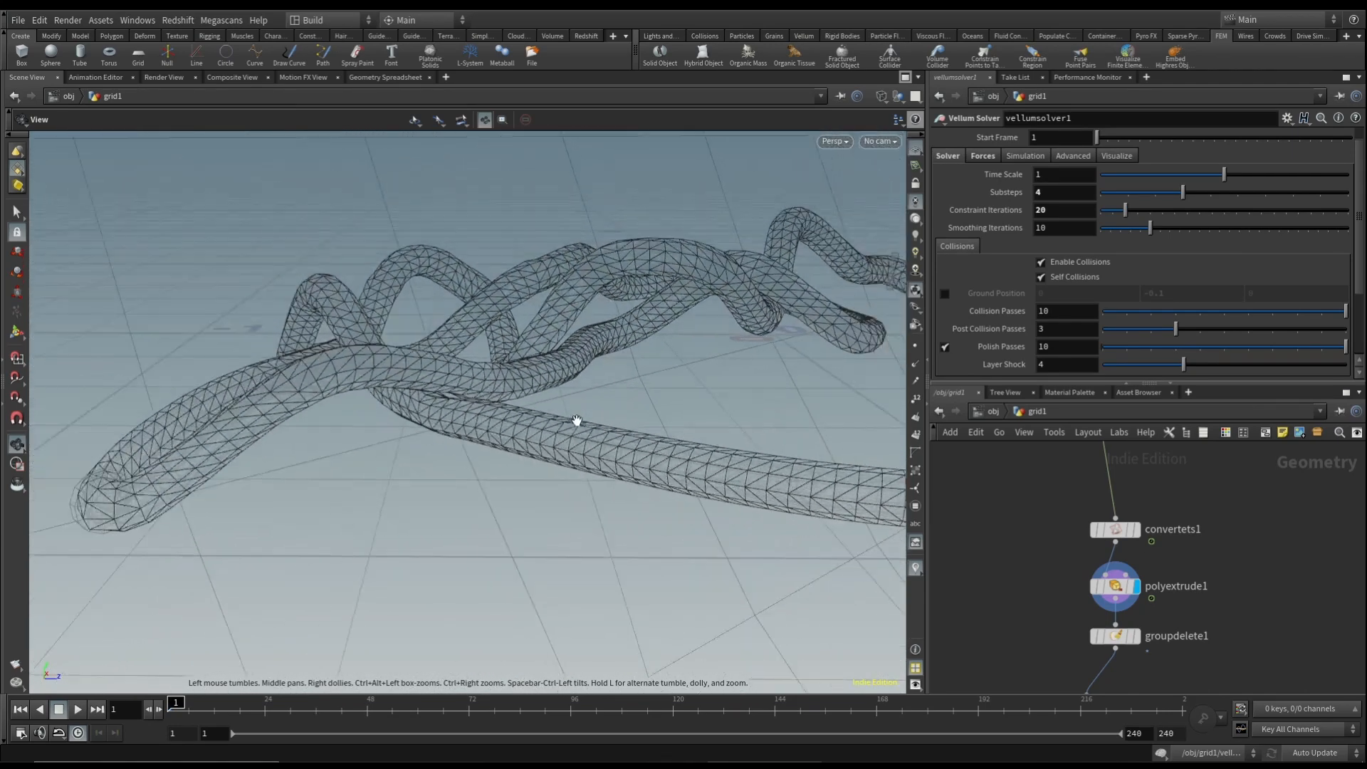
scroll(581, 381, "down", 5)
left_click_drag(581, 381, 574, 288)
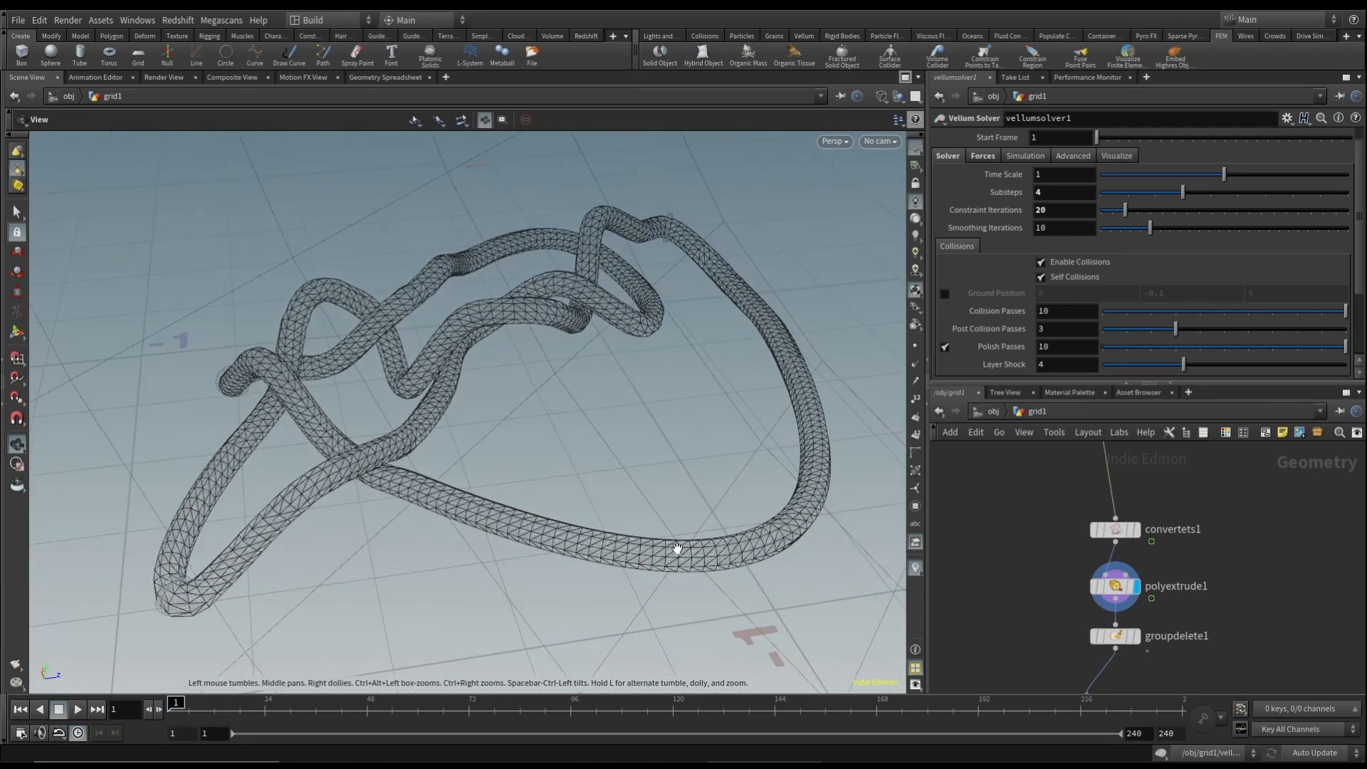
mouse_move(677, 548)
left_mouse_down()
mouse_move(772, 418)
mouse_move(842, 399)
mouse_move(705, 479)
mouse_move(609, 453)
mouse_move(662, 519)
mouse_move(733, 534)
mouse_move(677, 543)
mouse_move(669, 532)
left_mouse_up()
Display groupdelete1's output and inspect its group deletion settings
middle_click_drag(1255, 639, 1245, 571)
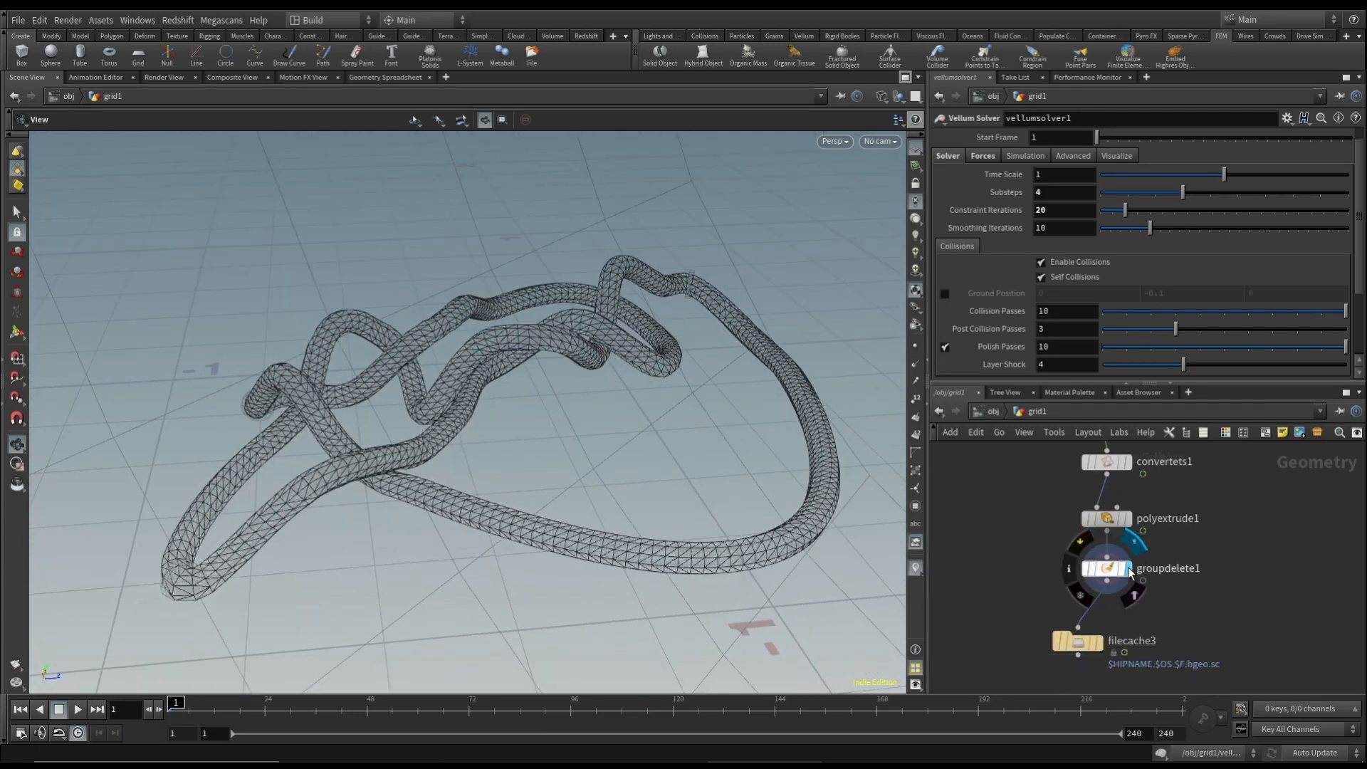
left_click(1124, 571)
middle_click(1109, 574)
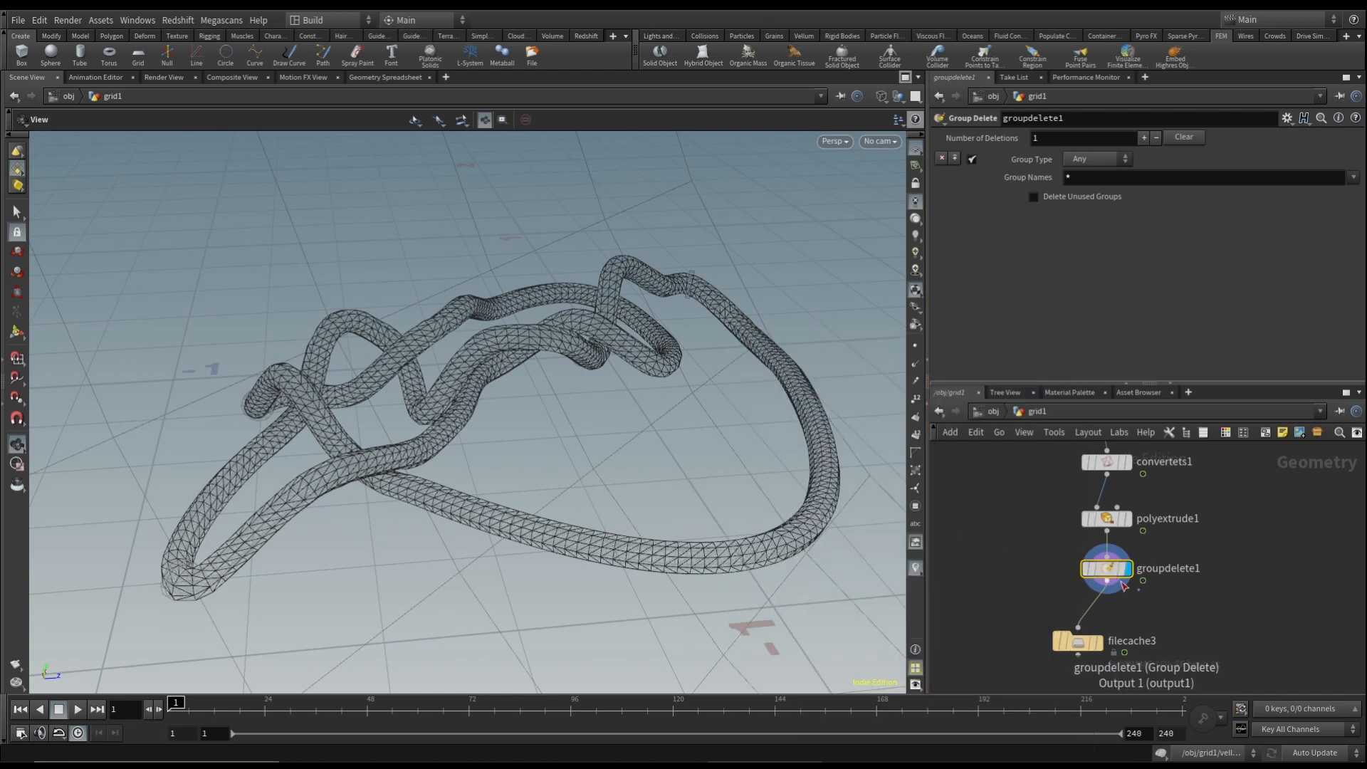
Place filecache3 directly below groupdelete1, display its output and review its Load from Disk and file settings
left_click_drag(1083, 644, 1112, 624)
left_click(1109, 622)
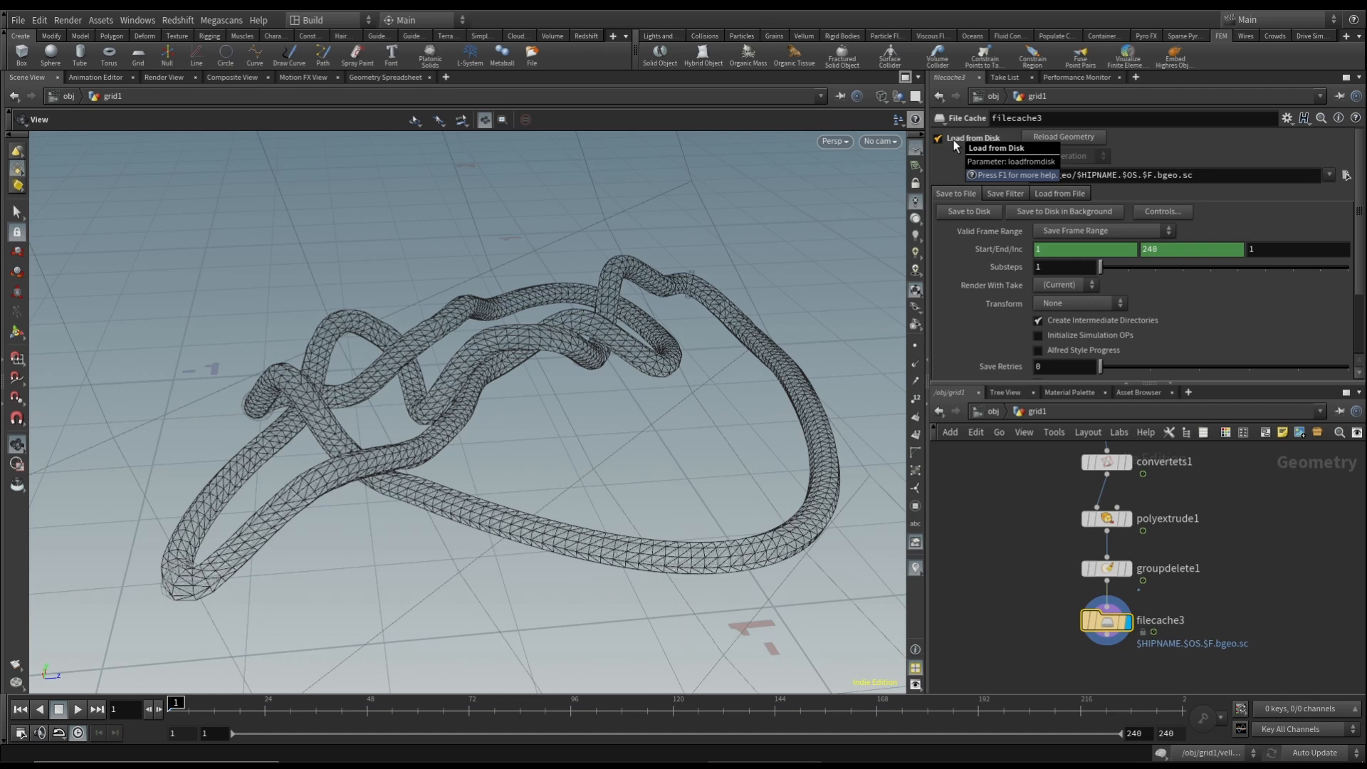
left_click_drag(338, 563, 418, 513)
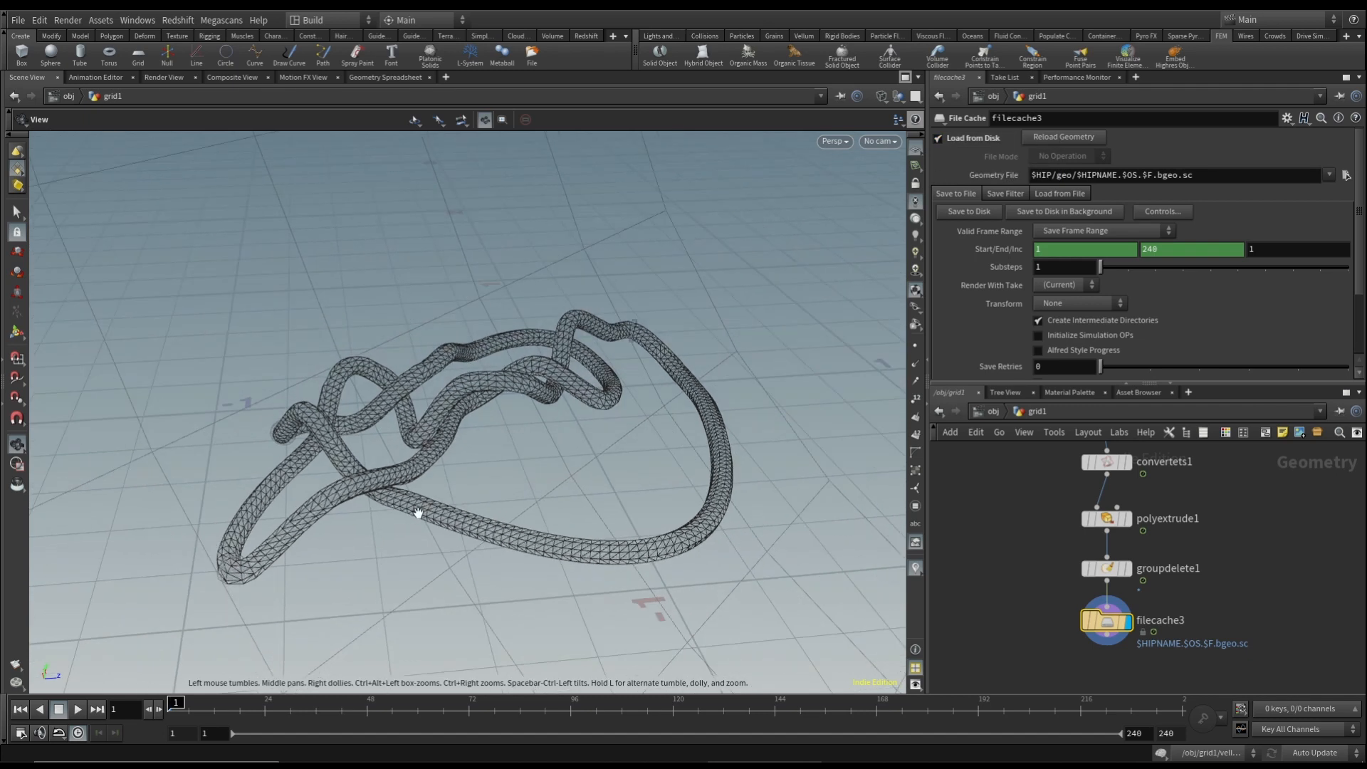
mouse_move(521, 474)
left_mouse_down()
mouse_move(463, 394)
mouse_move(544, 549)
mouse_move(558, 552)
mouse_move(561, 441)
mouse_move(516, 477)
left_mouse_up()
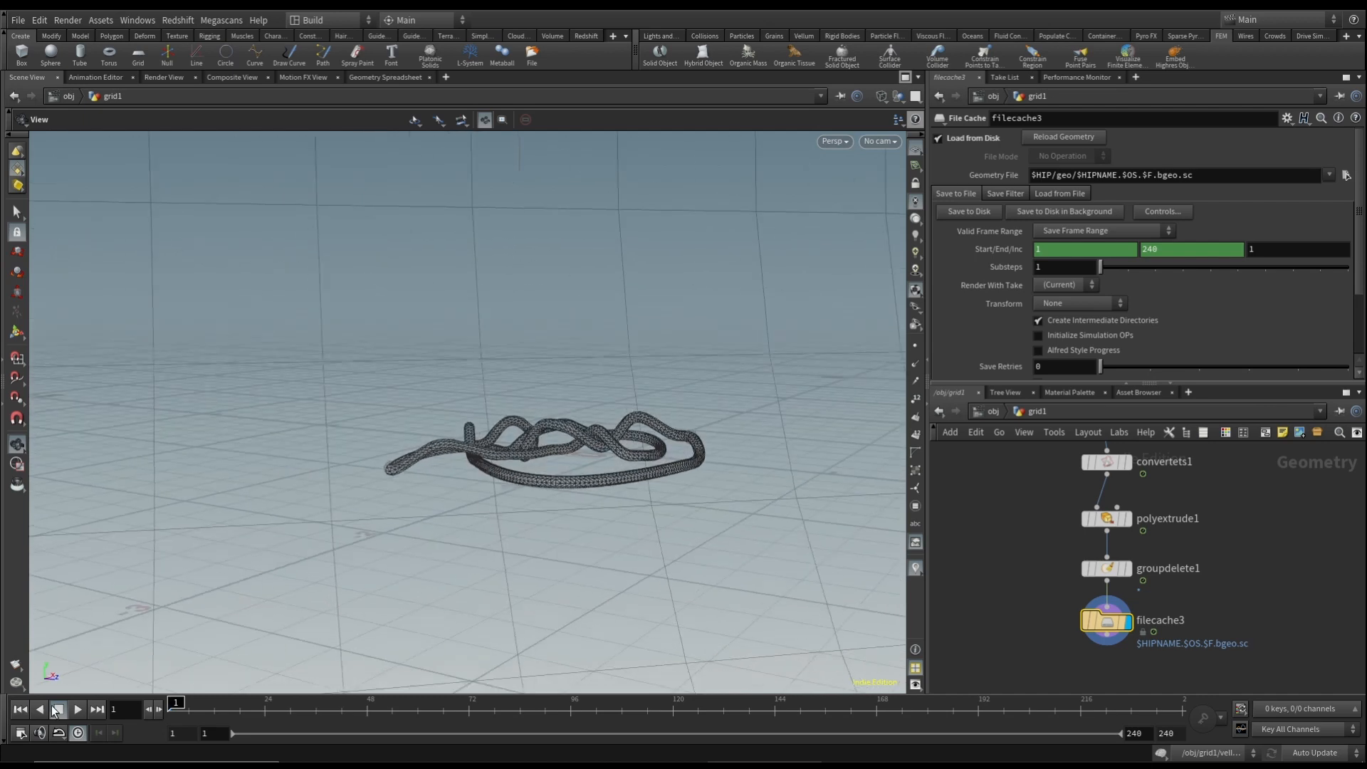
Play the cached simulation and examine the hanging knot up close and from the object level
key("Up")
left_click_drag(437, 566, 447, 484)
scroll(668, 424, "up", 6)
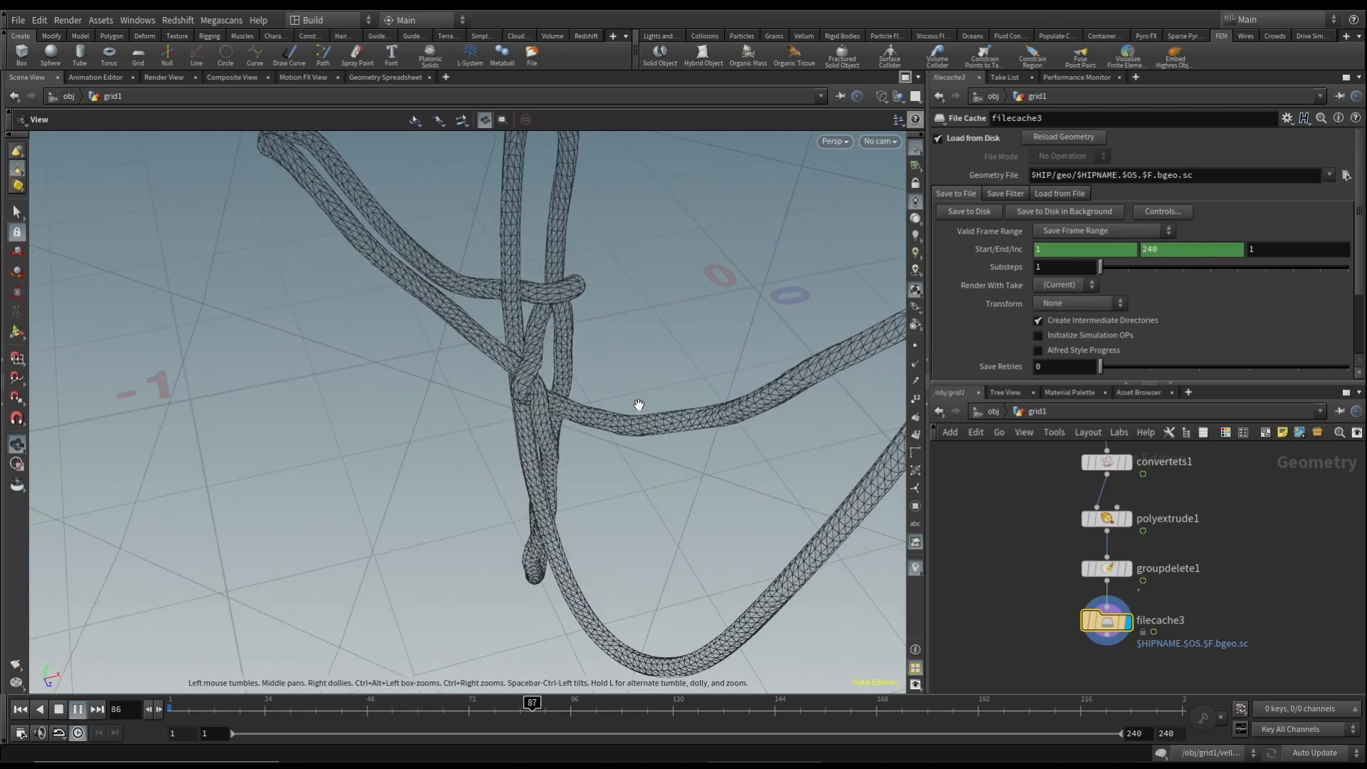
left_click_drag(638, 406, 733, 313)
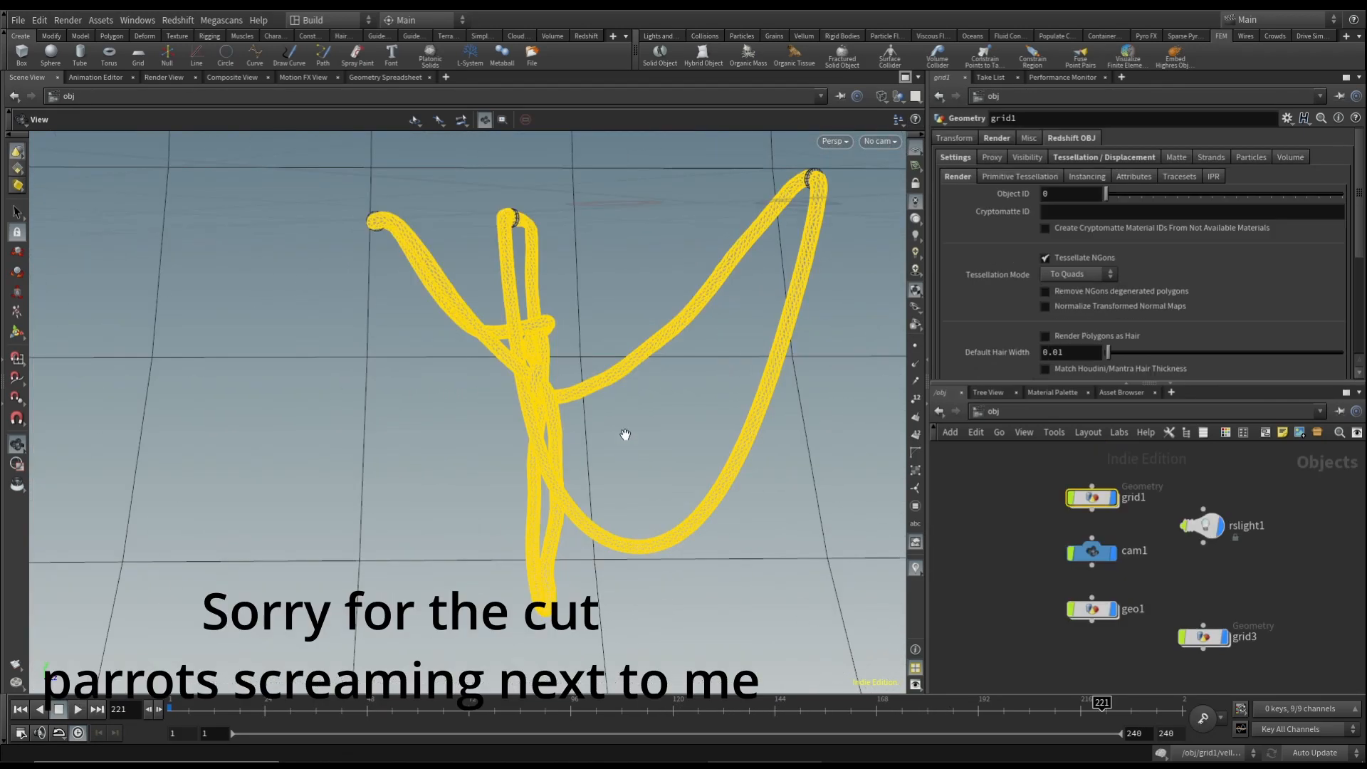
left_click_drag(625, 434, 551, 388)
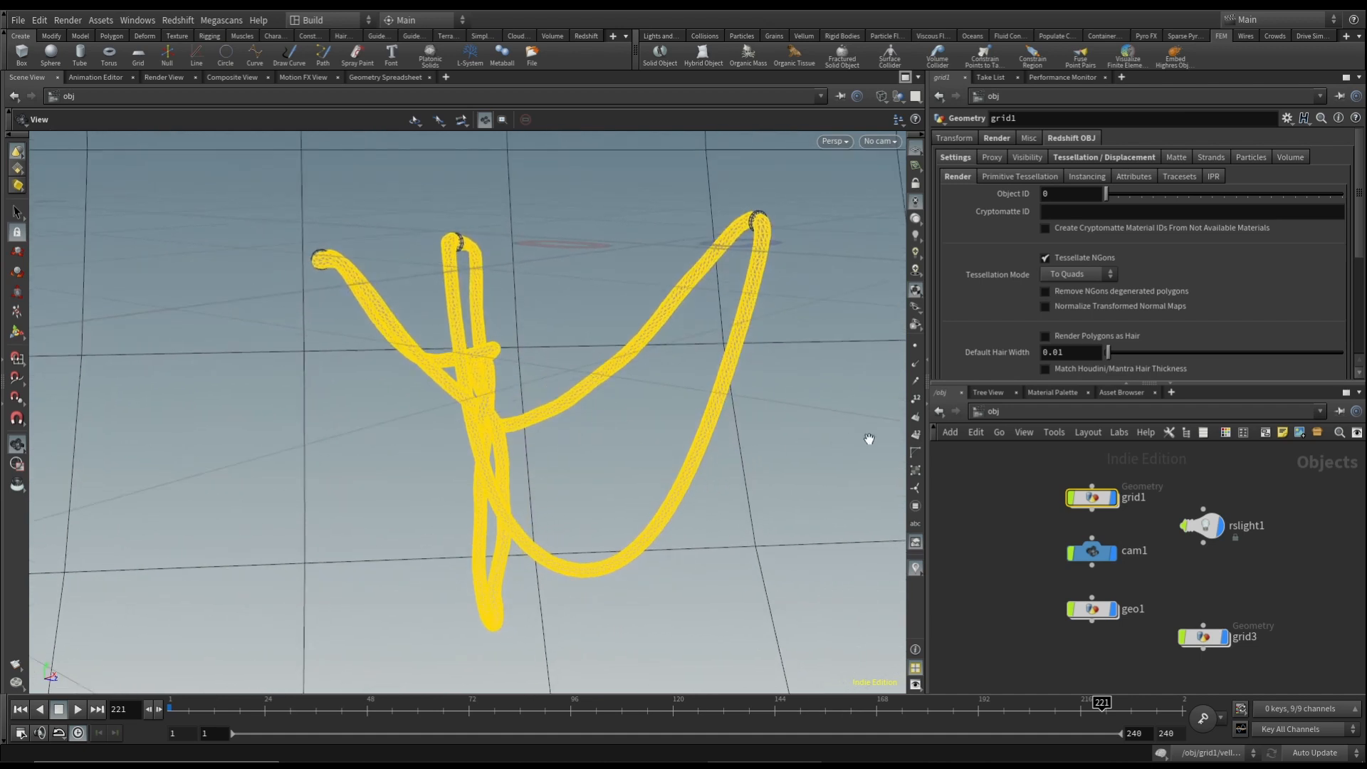
Select Material1 inside redshift_vopnet1 and review its base properties from diffuse and back-lighting through reflection, sheen and refraction
left_click(1034, 528)
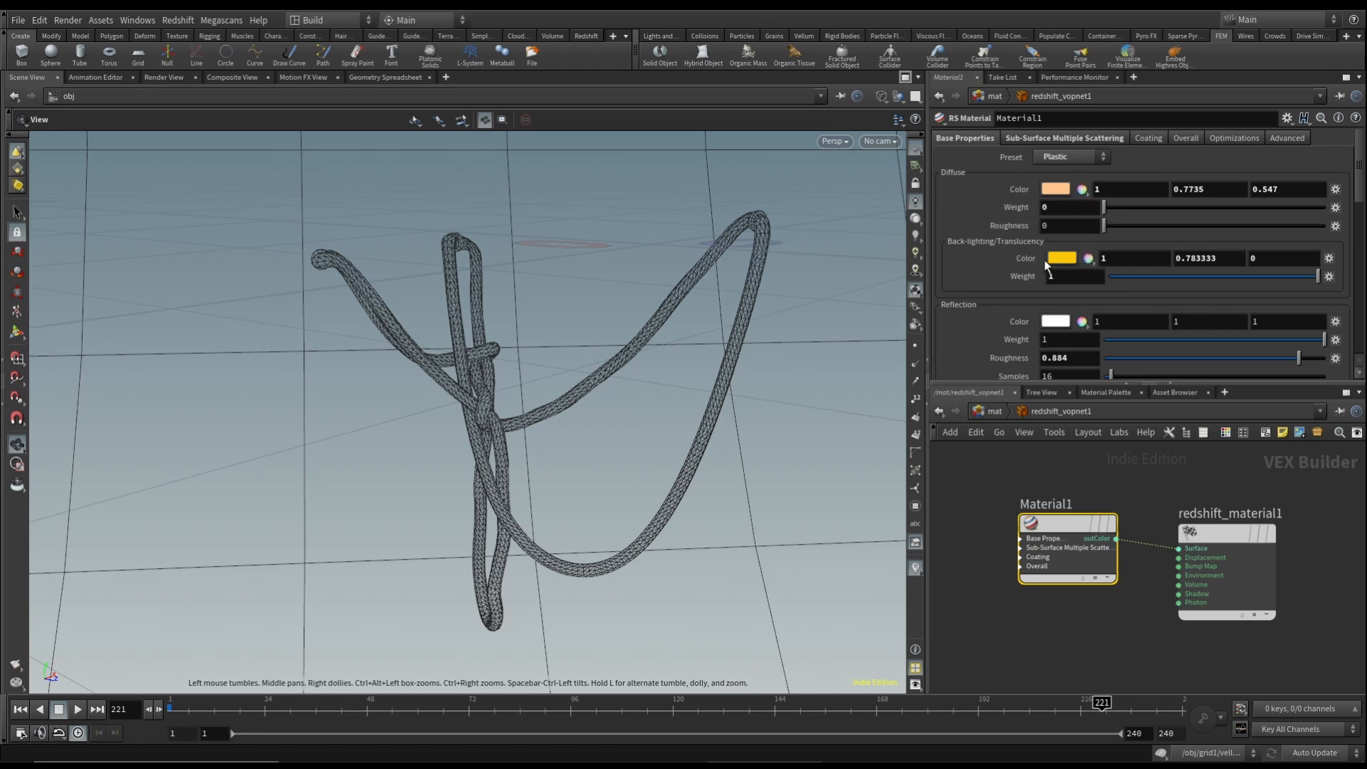
mouse_move(569, 333)
left_mouse_down()
mouse_move(565, 396)
mouse_move(567, 323)
mouse_move(583, 321)
left_mouse_up()
scroll(966, 314, "down", 3)
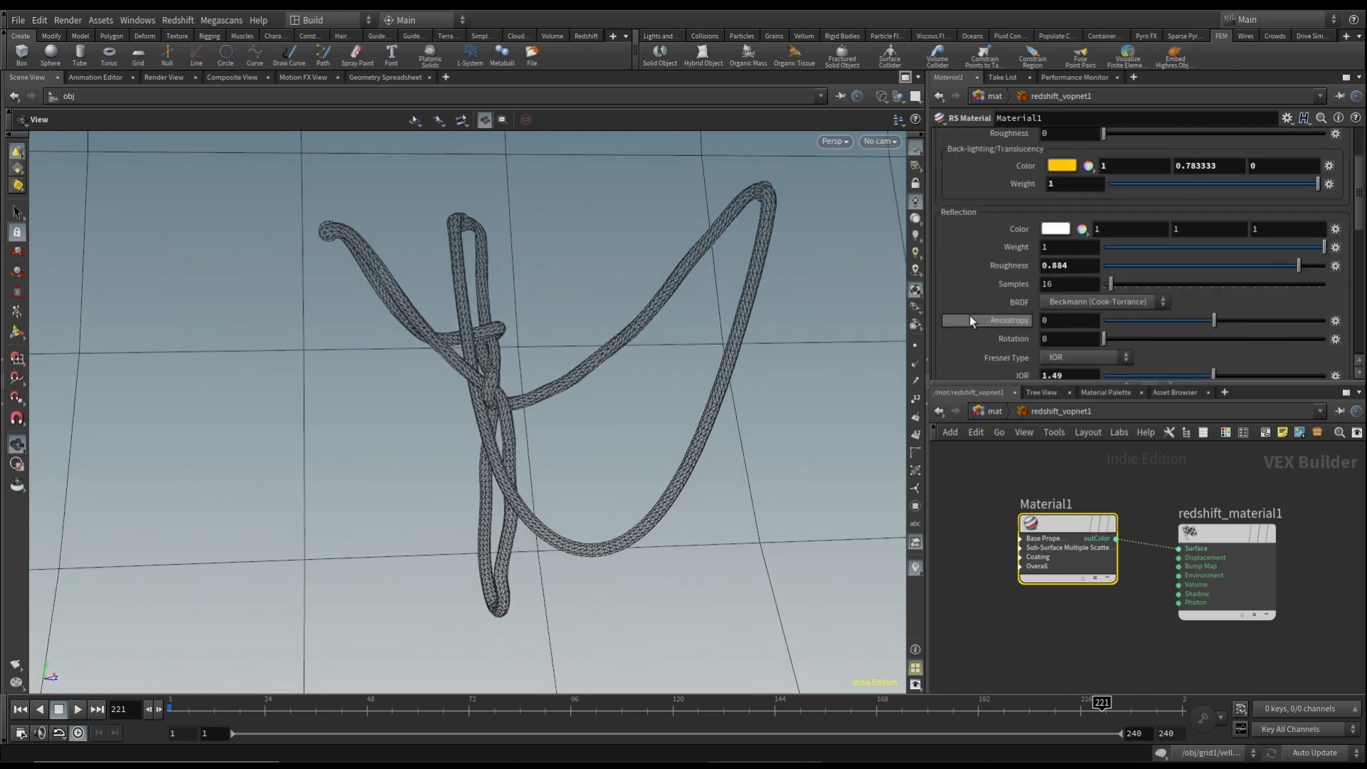
scroll(970, 314, "down", 2)
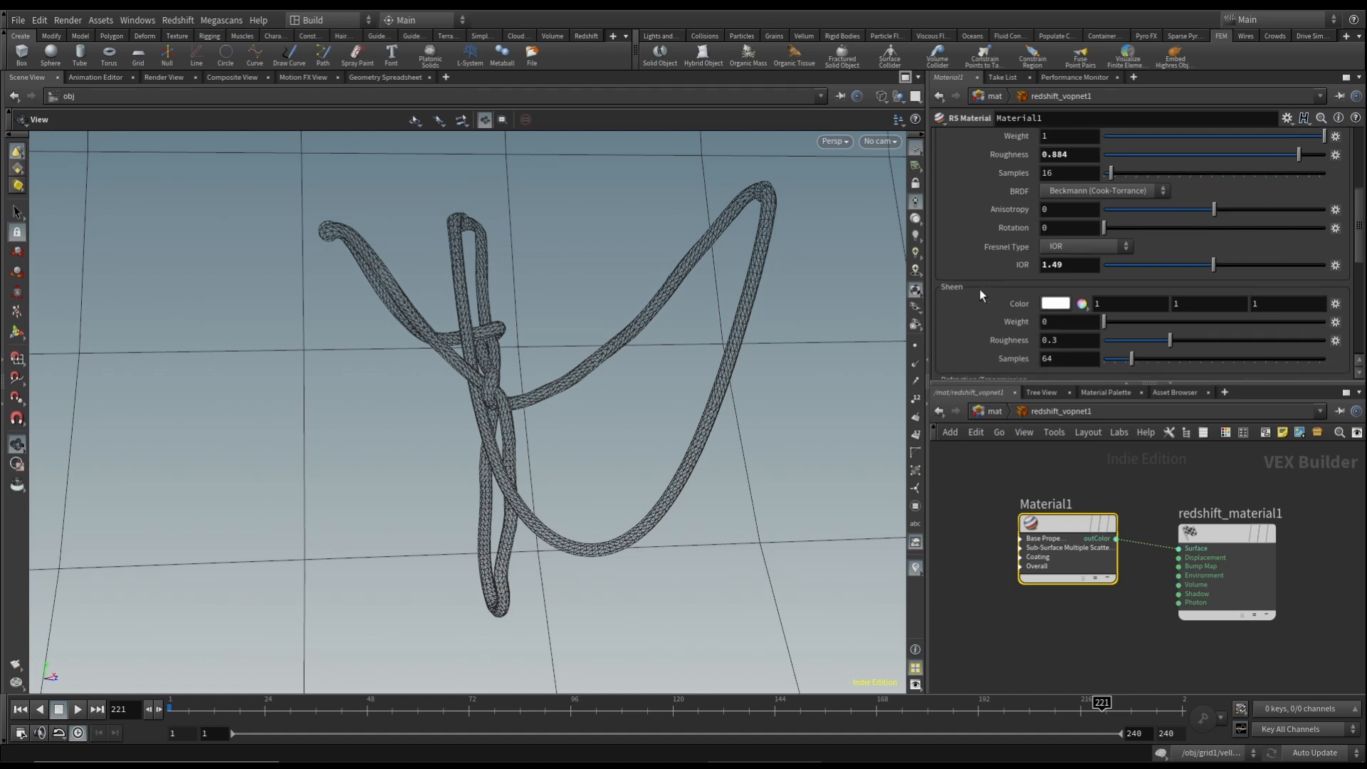
scroll(980, 289, "up", 2)
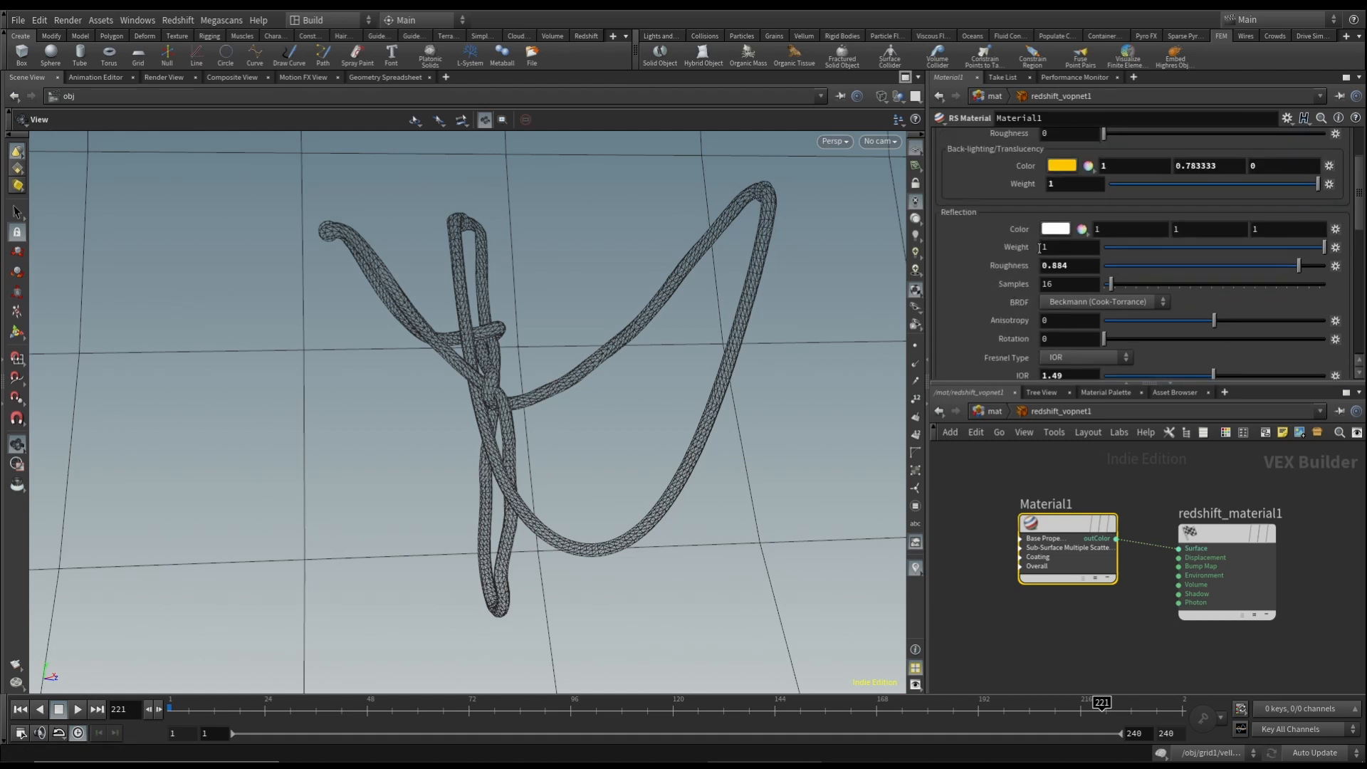
scroll(992, 259, "down", 10)
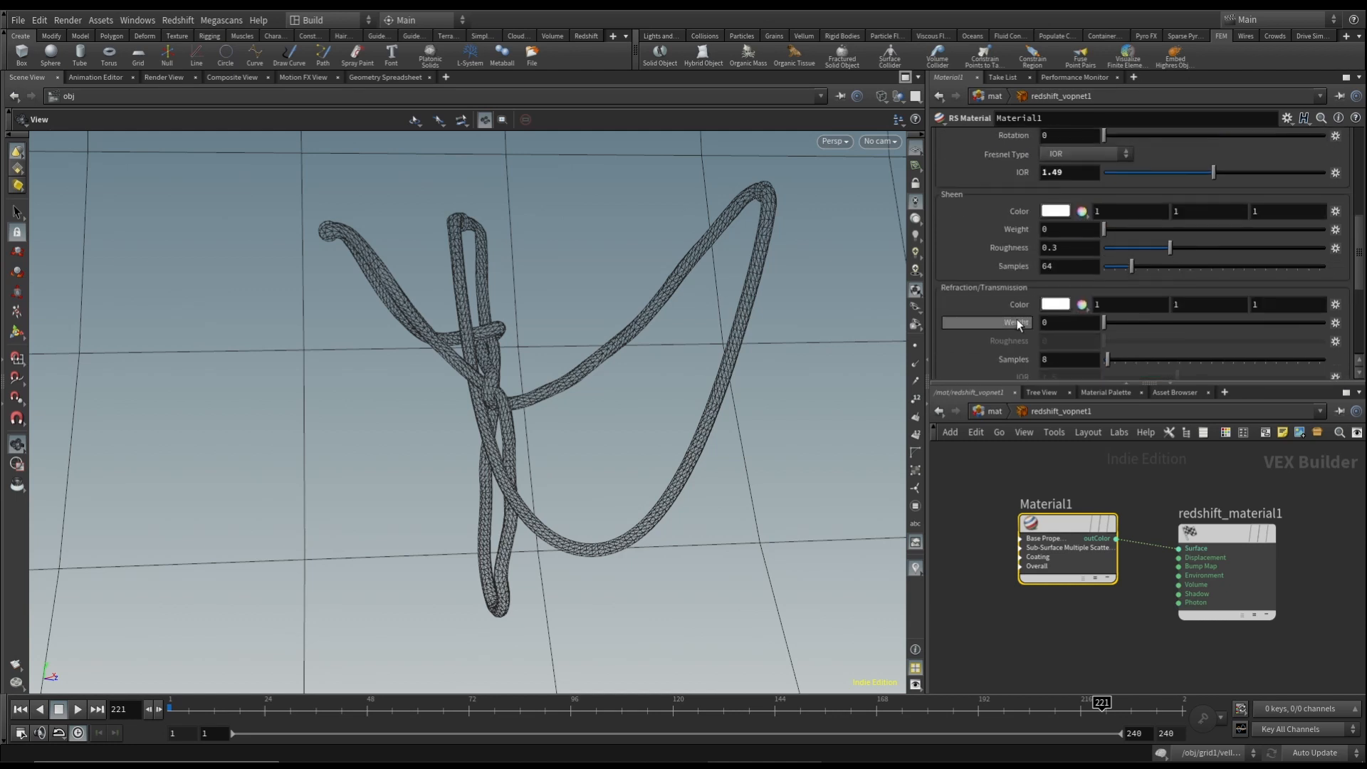
scroll(1016, 321, "up", 10)
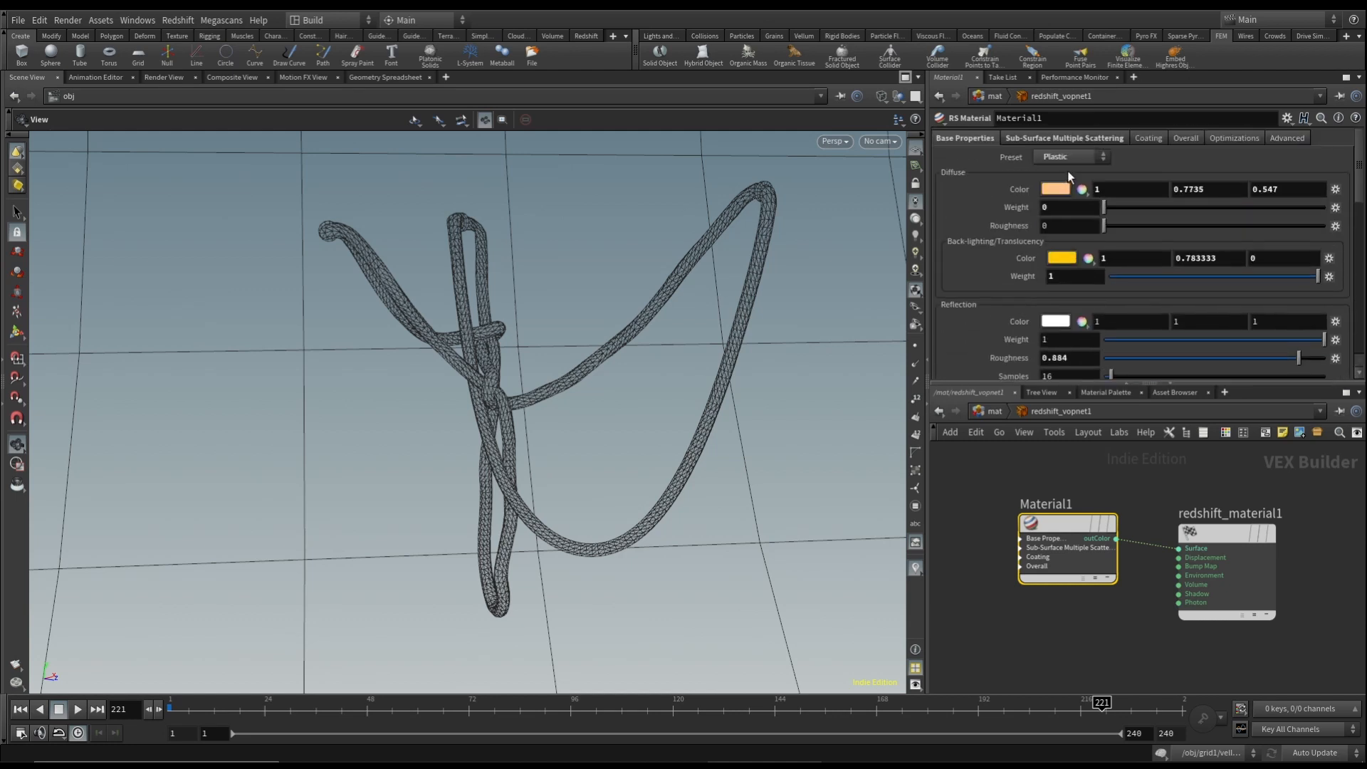
Review Material1's Sub-Surface Multiple Scattering settings, including the general amount, radius scale and layer colors
left_click(1067, 139)
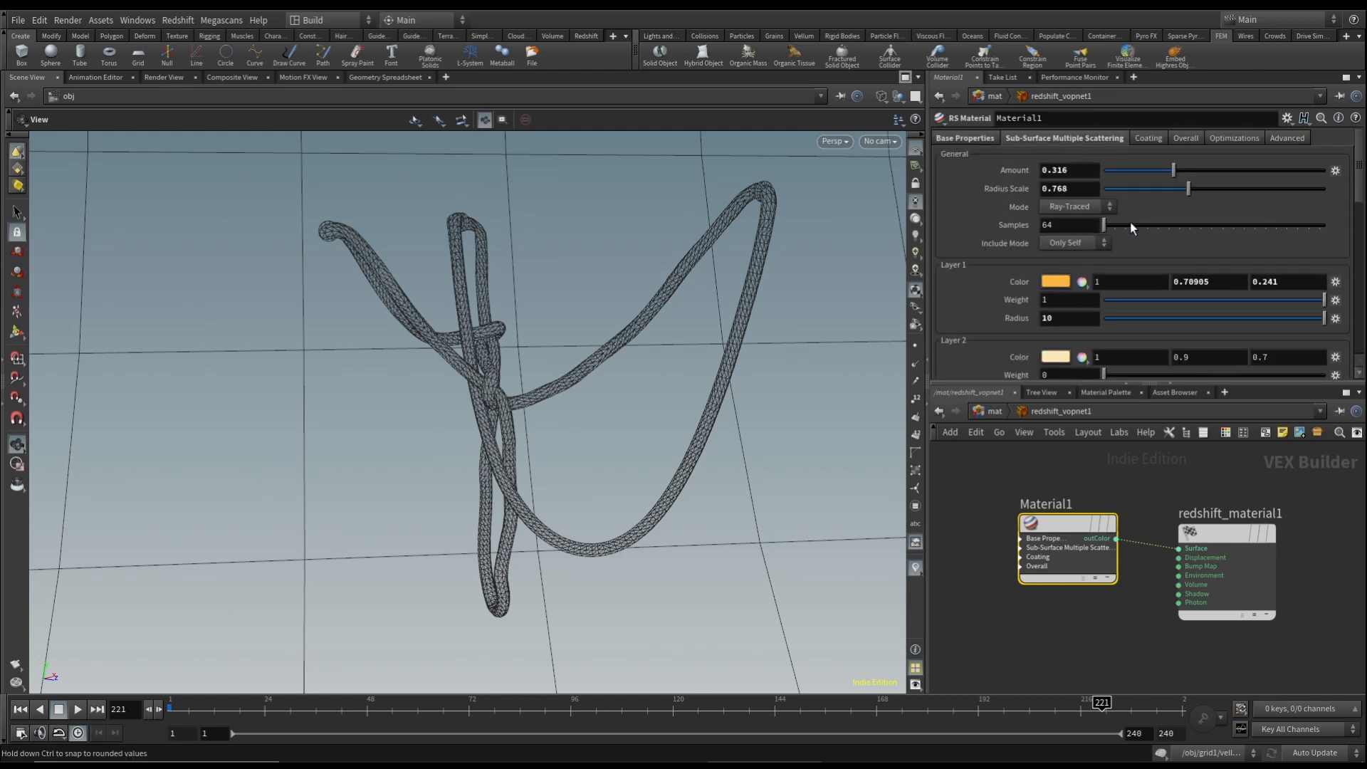
scroll(1060, 297, "down", 3)
scroll(1064, 293, "up", 3)
Look inside the redshift_vopnet2 material network, and return from the material level to the object level
left_click(1007, 413)
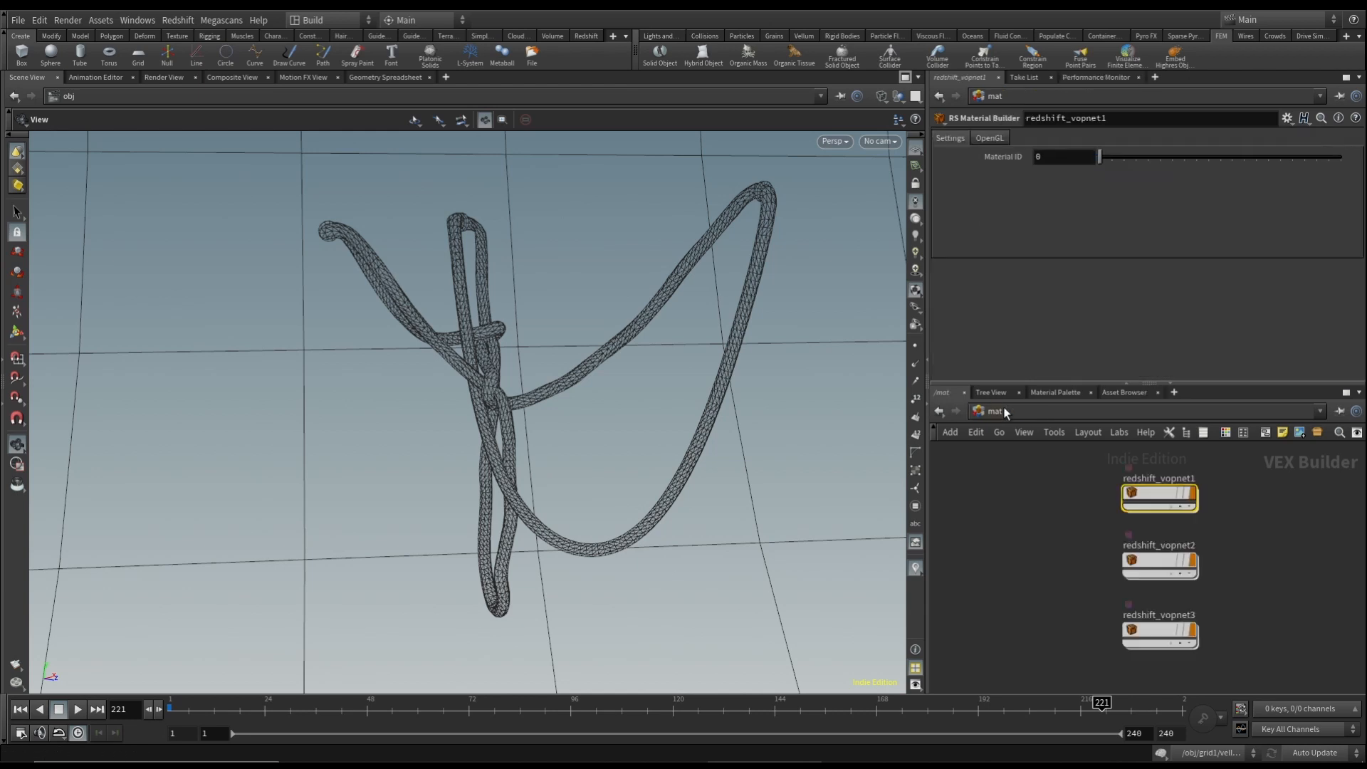
double_click(1160, 561)
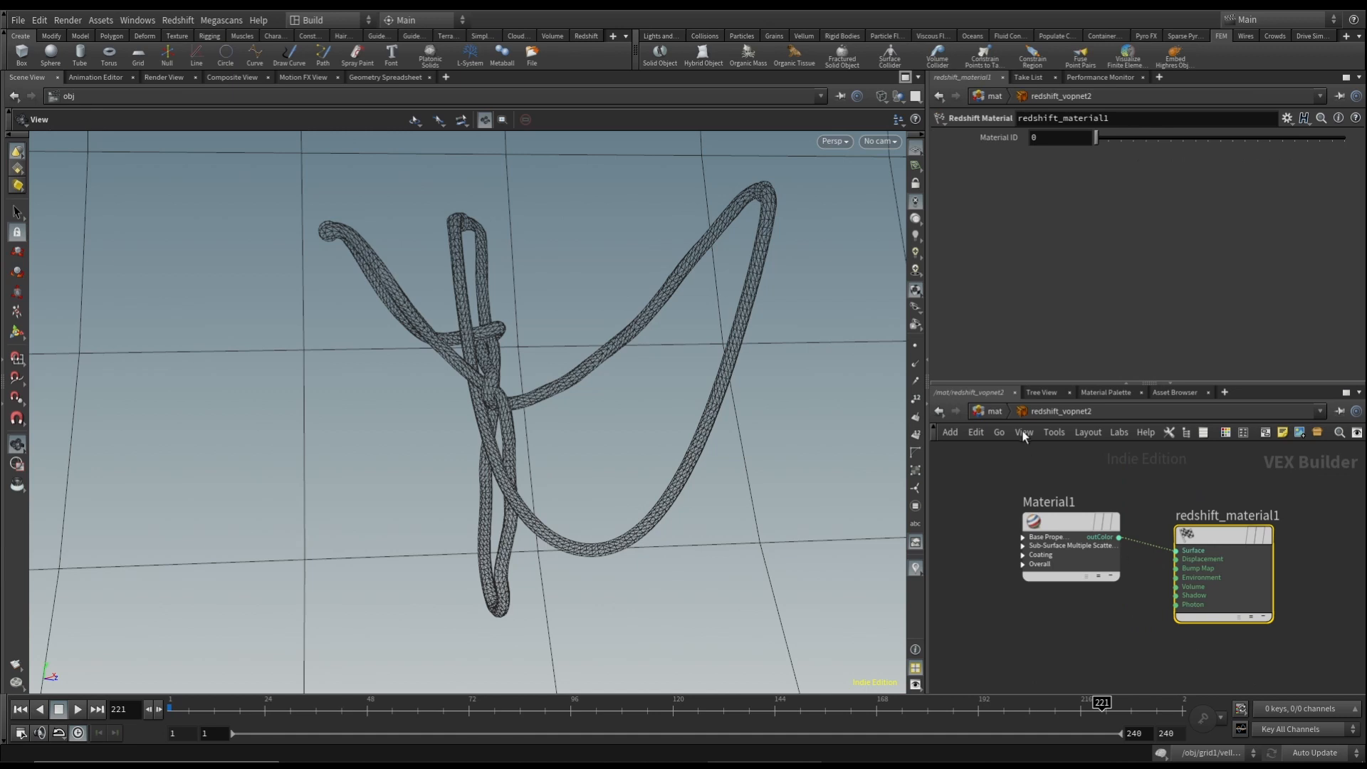
left_click(997, 413)
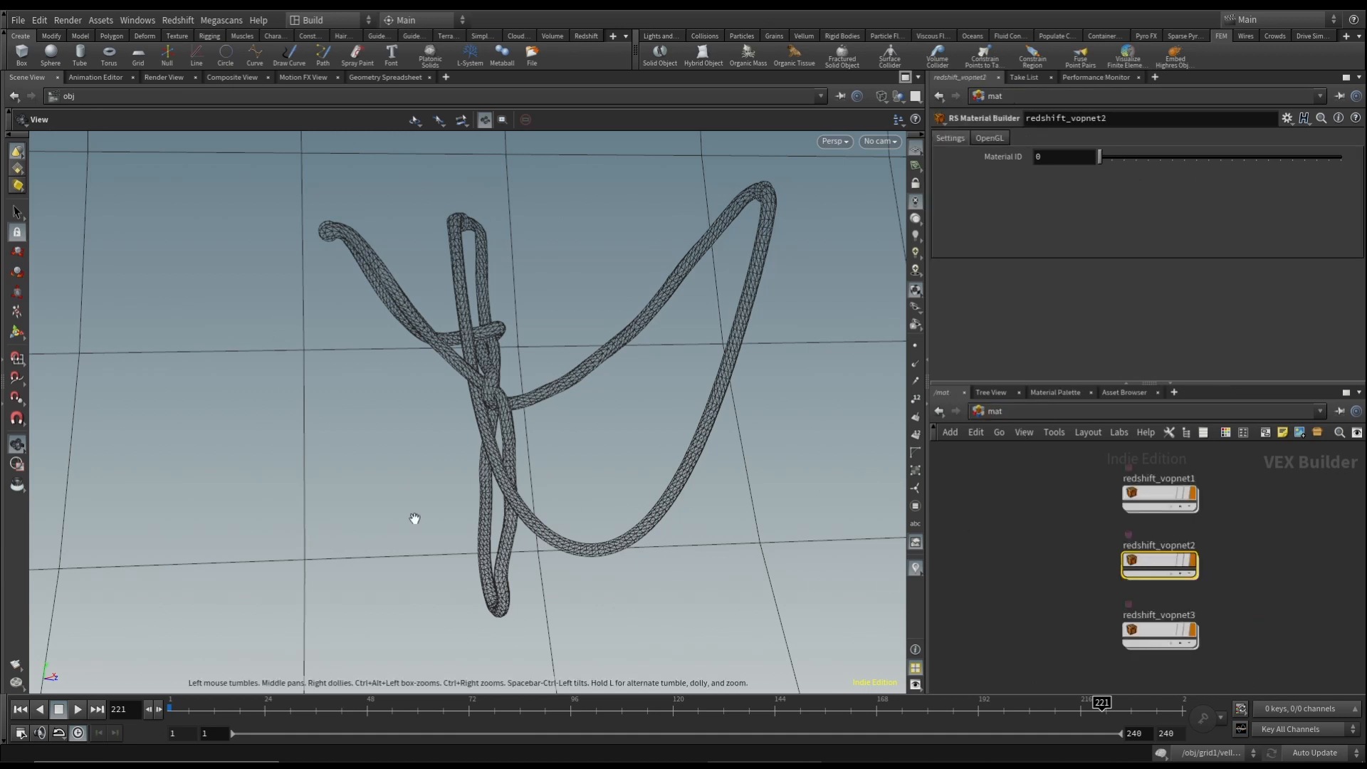
left_click(1051, 411)
left_click(1095, 470)
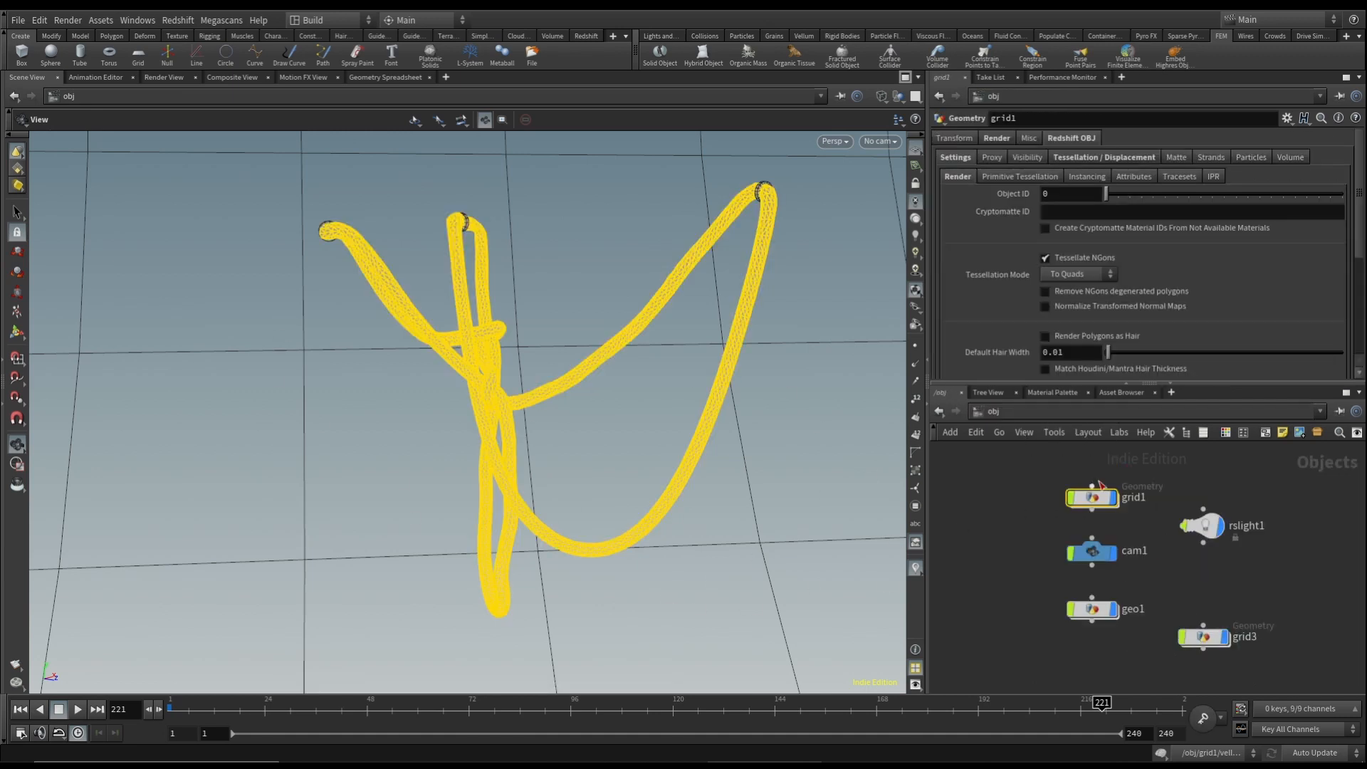